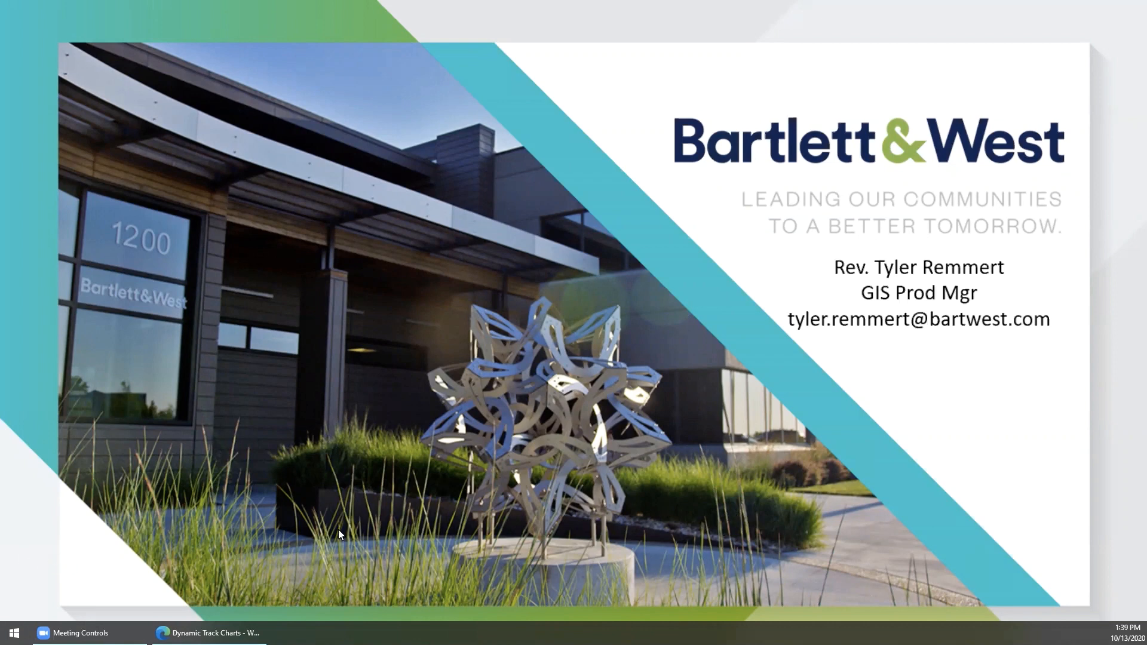
- Bring Dynamic Track Charts forward and replace the row 1 Construction band with Utilities
left_click(210, 632)
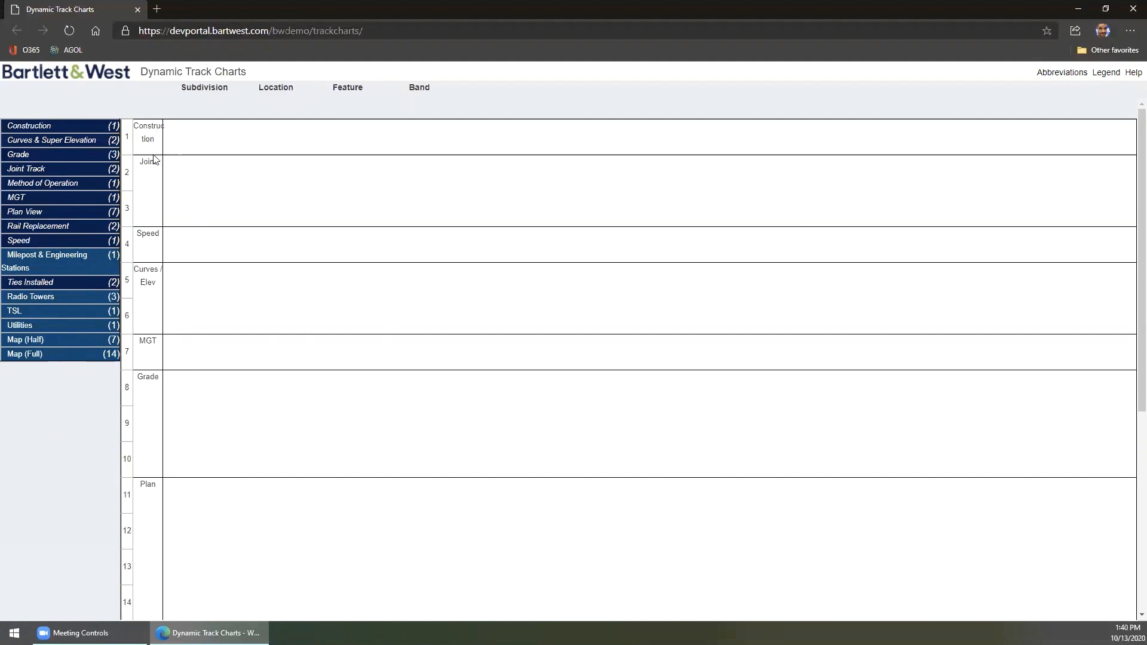
left_click_drag(150, 141, 35, 428)
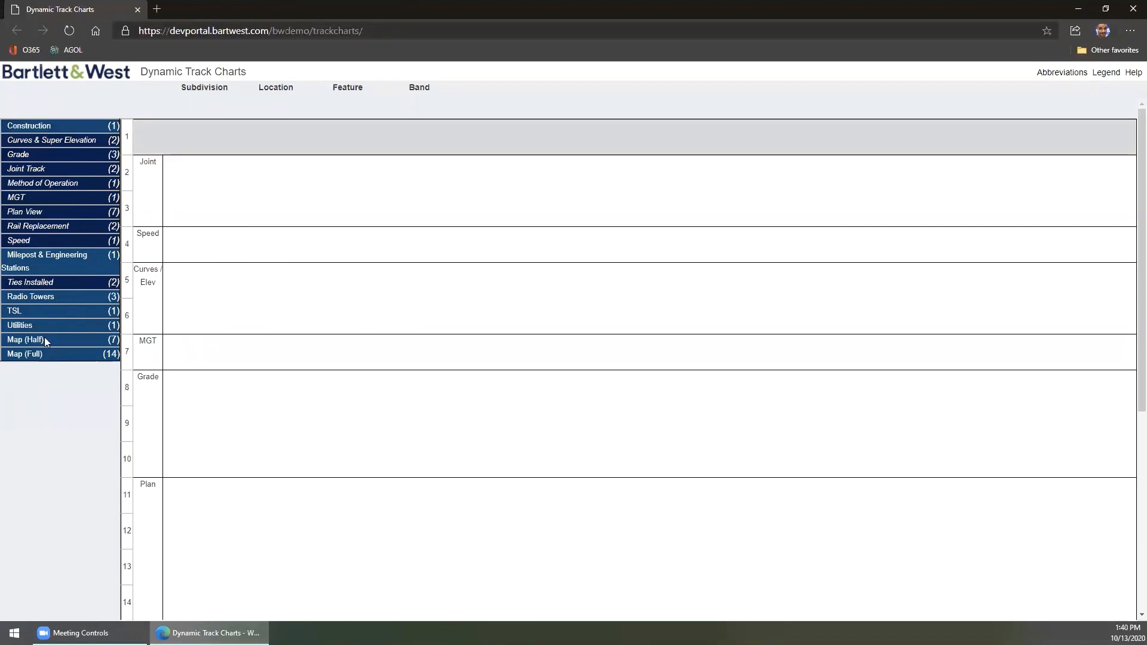
left_click(152, 140)
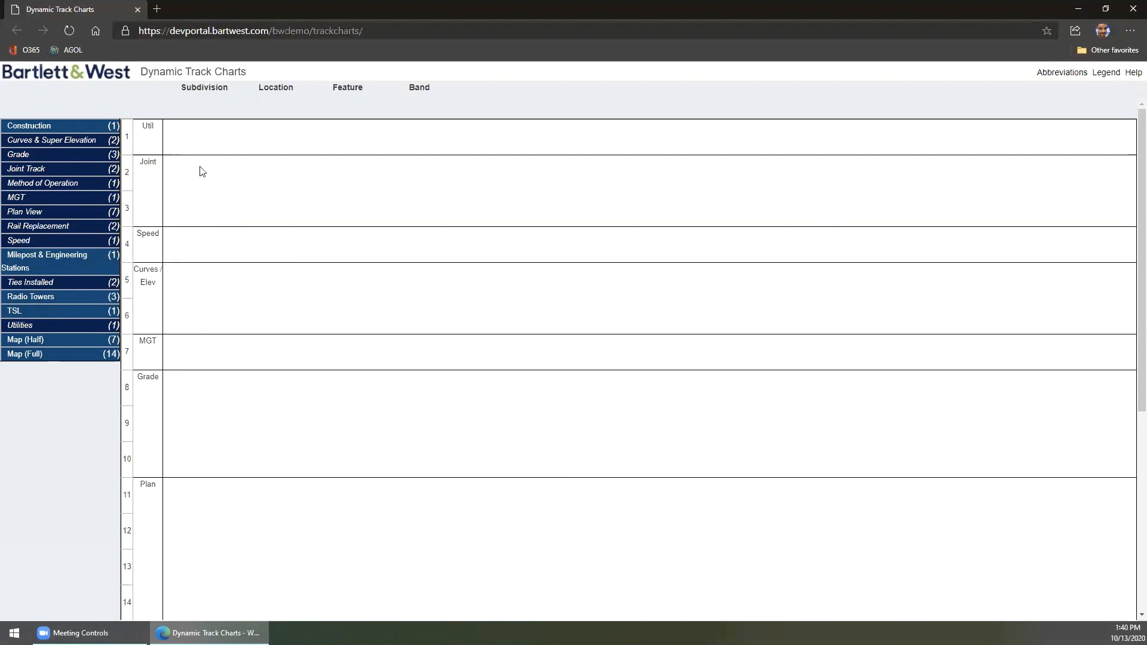
- Show the list of available subdivisions in the Subdivision dropdown
left_click(205, 87)
left_click(265, 126)
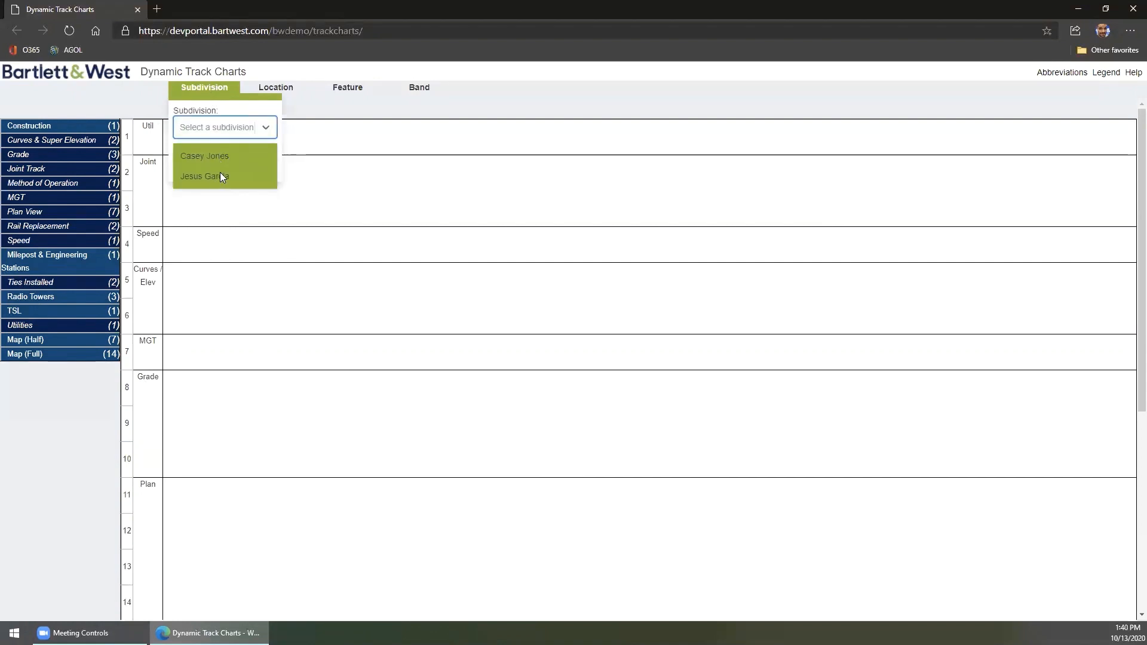
- Load the Casey Jones subdivision into the chart
left_click(226, 158)
left_click(216, 92)
left_click(255, 124)
left_click(207, 154)
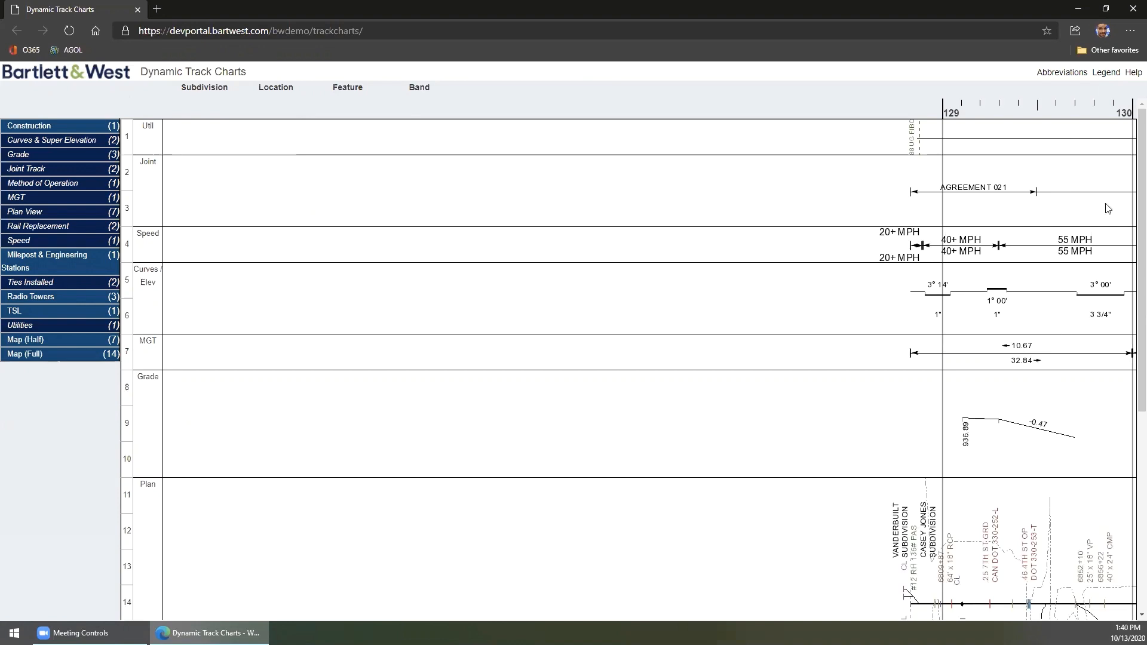
scroll(896, 431, "down", 5)
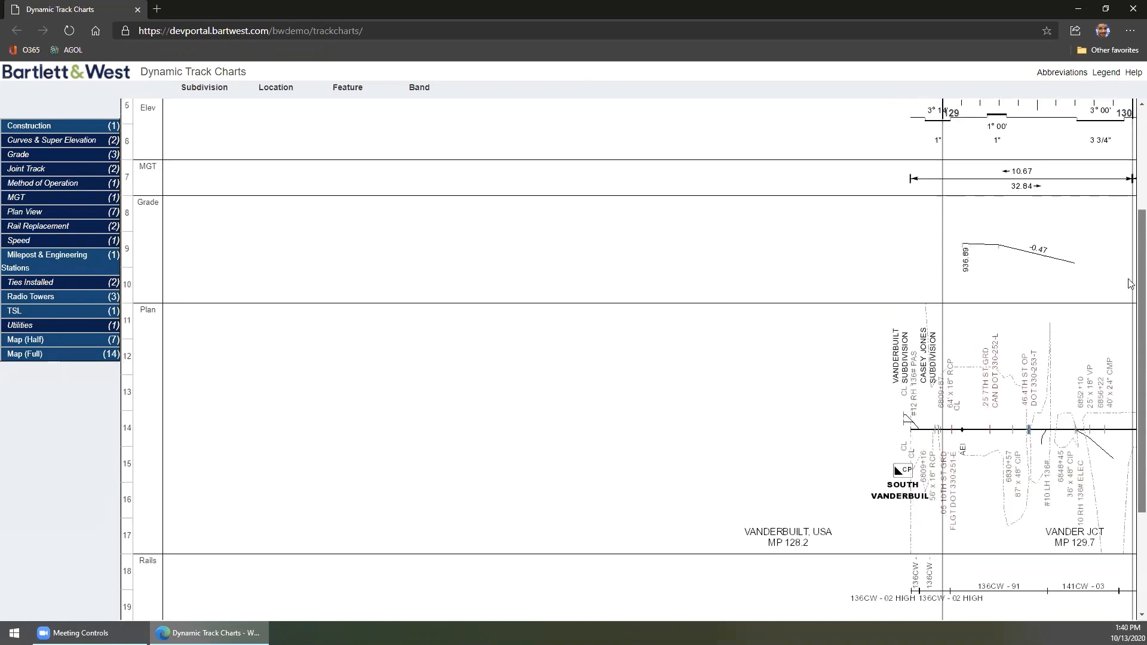
scroll(896, 431, "up", 5)
- Jump the chart to milepost 152 via the Location controls, showing mileposts 150–155
left_click(285, 89)
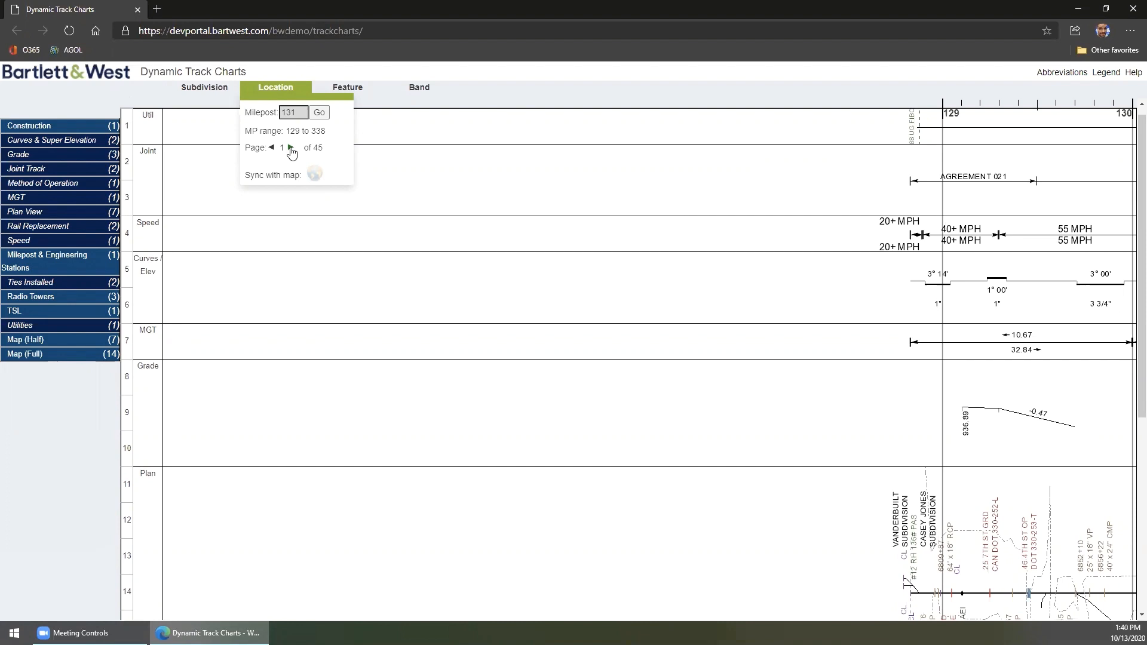
double_click(289, 112)
type("152")
left_click(319, 112)
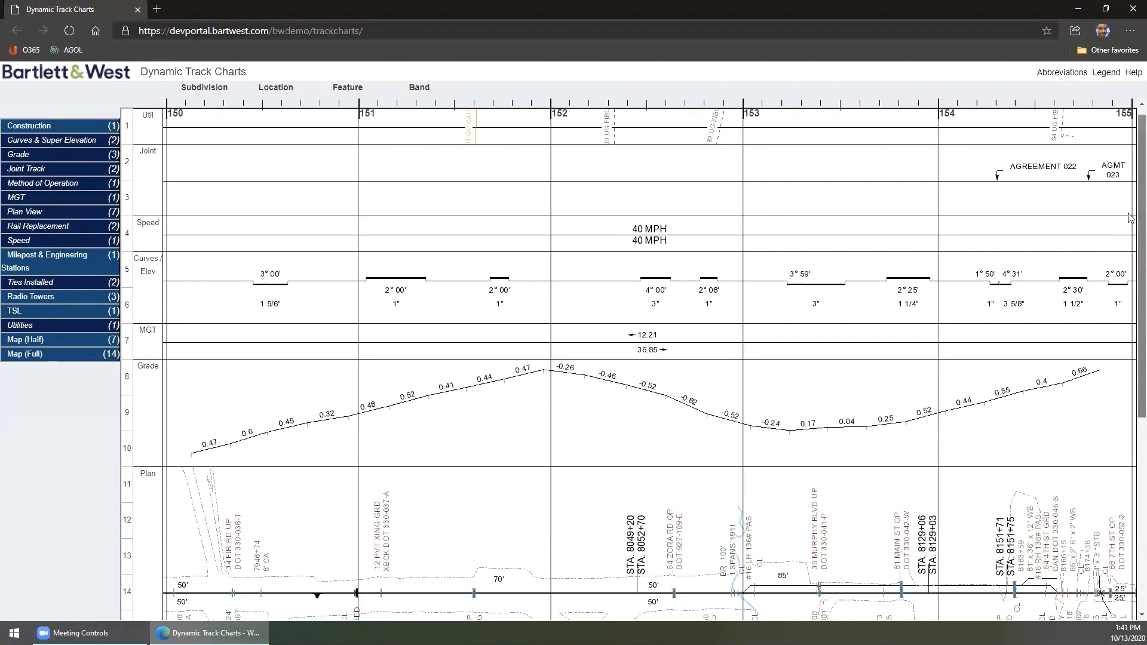
scroll(1130, 227, "down", 1)
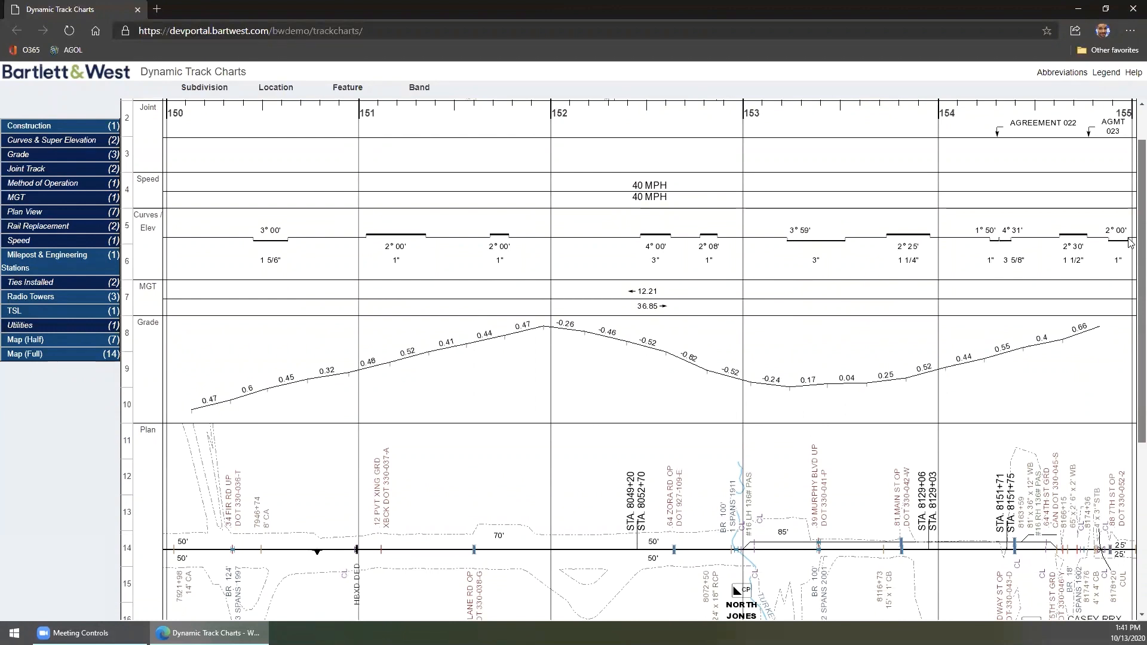
scroll(1129, 242, "down", 3)
scroll(1129, 294, "down", 2)
scroll(1130, 331, "down", 2)
scroll(1129, 377, "down", 1)
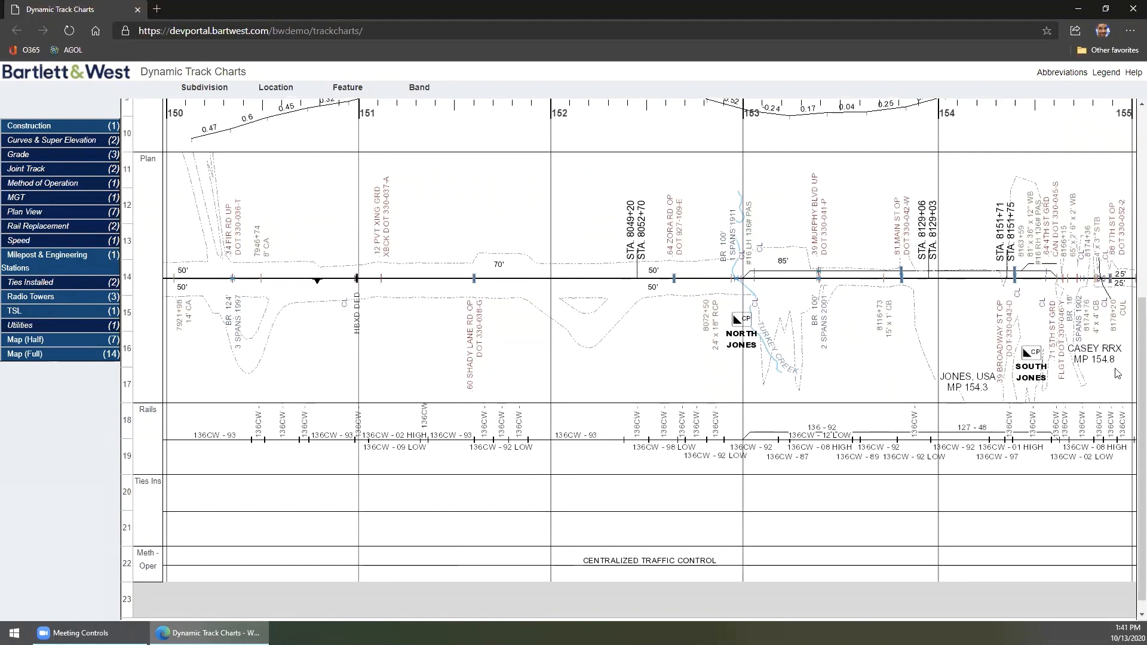
scroll(1130, 372, "up", 1)
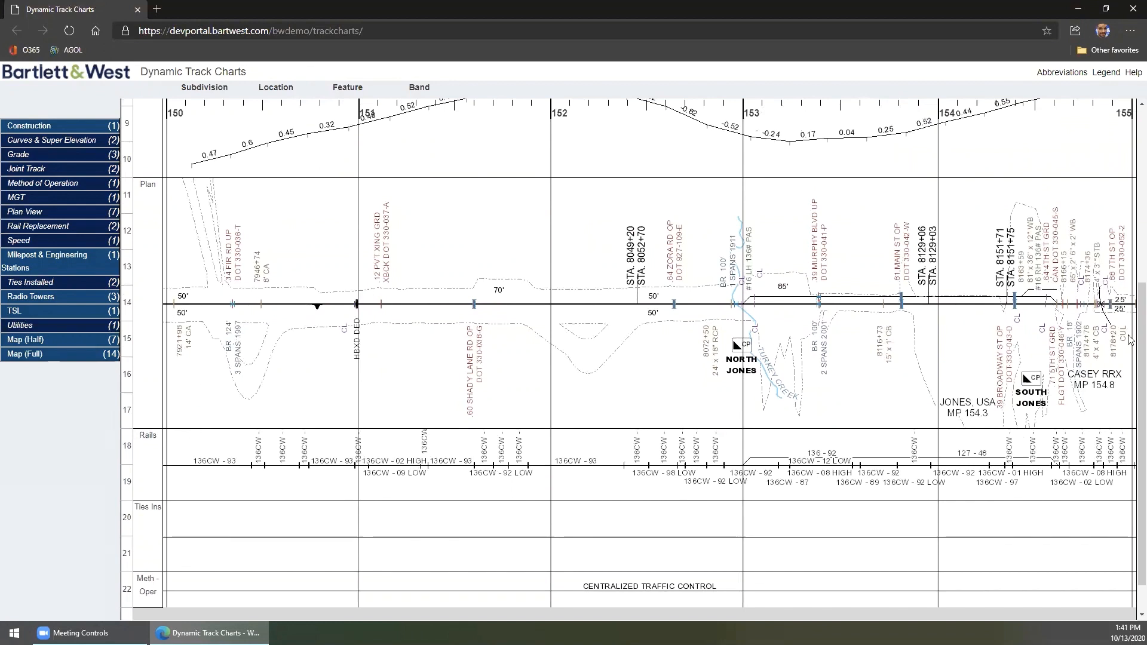
left_click_drag(1131, 343, 1129, 144)
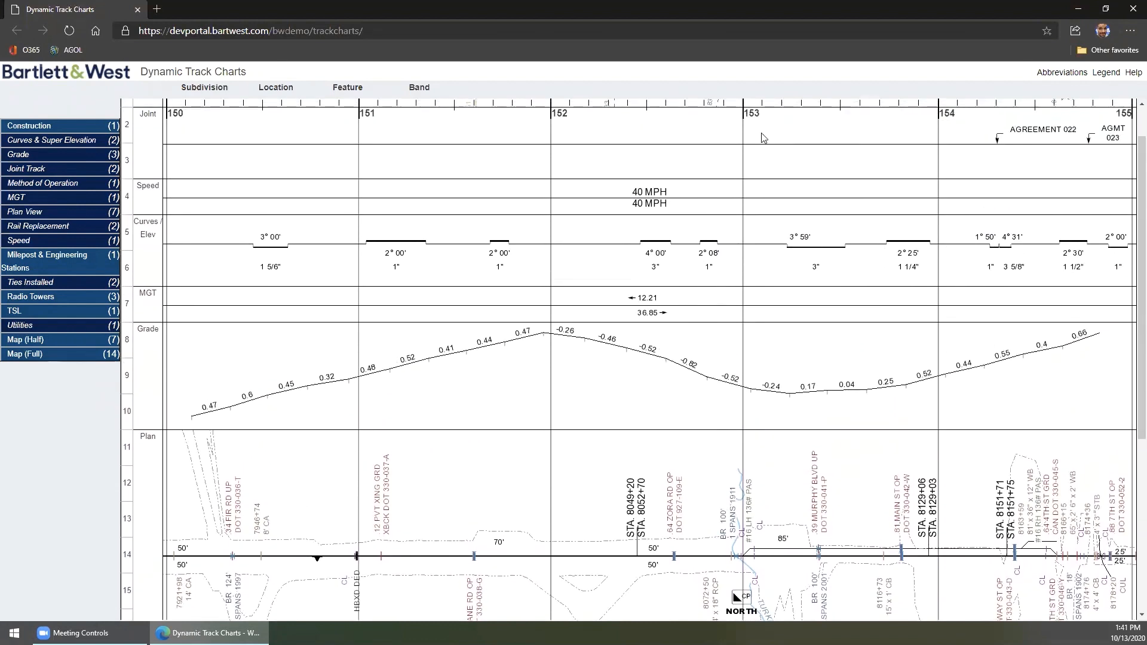
scroll(1118, 195, "up", 1)
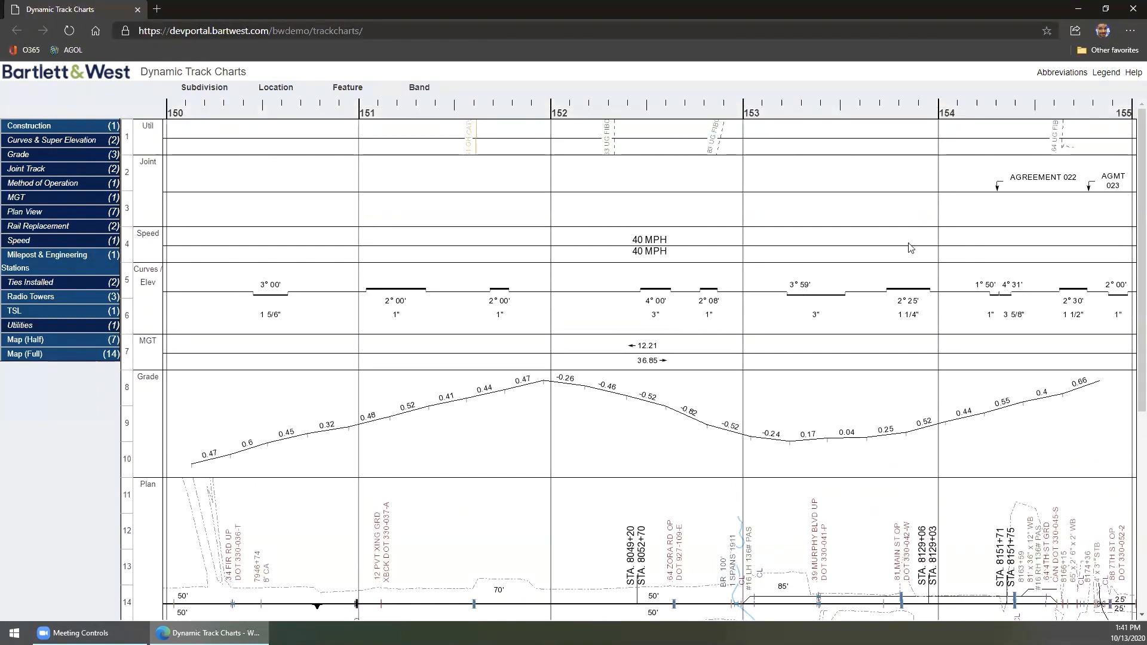
left_click_drag(1131, 288, 1129, 426)
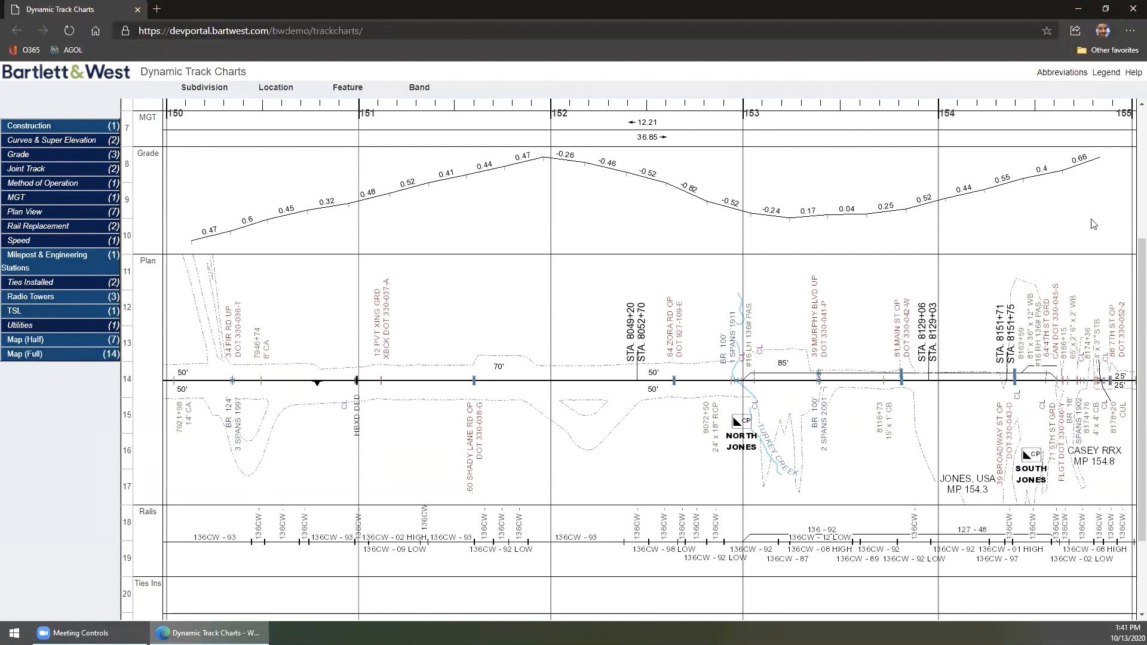
mouse_move(1131, 278)
left_mouse_down()
mouse_move(1131, 290)
mouse_move(1131, 144)
left_mouse_up()
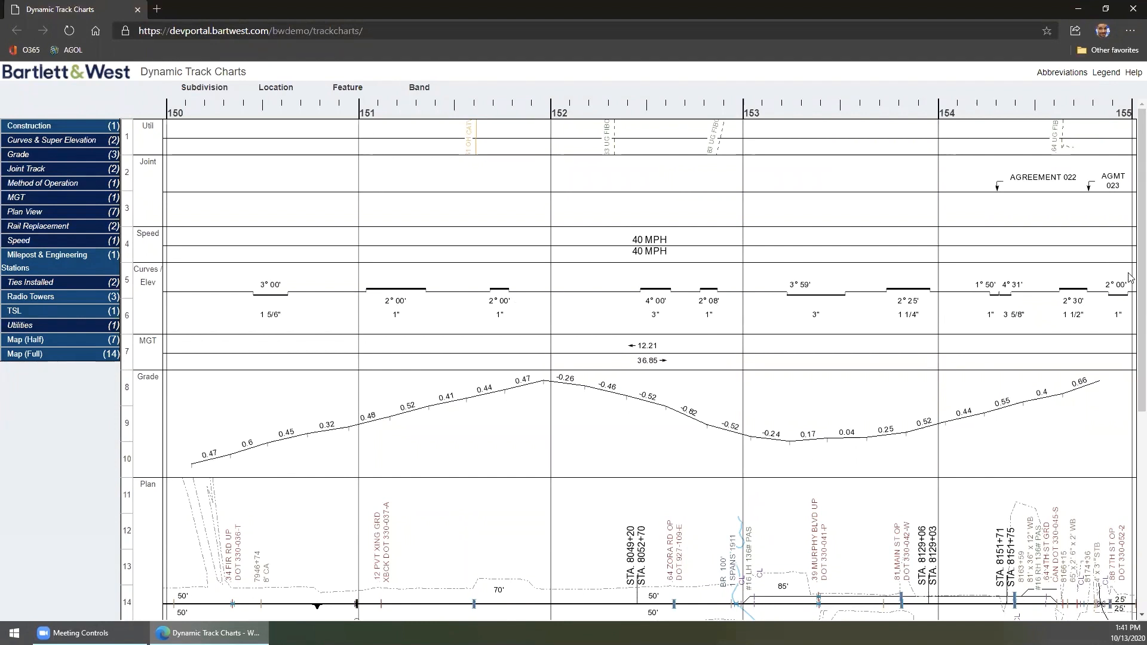
left_click_drag(1131, 269, 1131, 395)
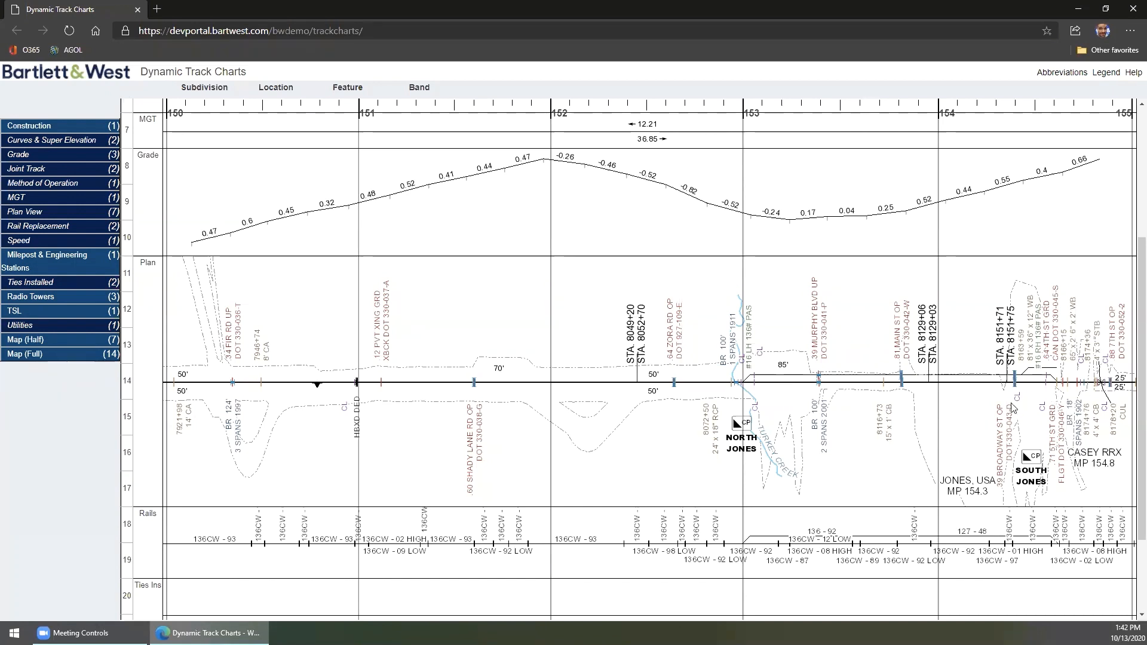
left_click_drag(1132, 413, 1129, 215)
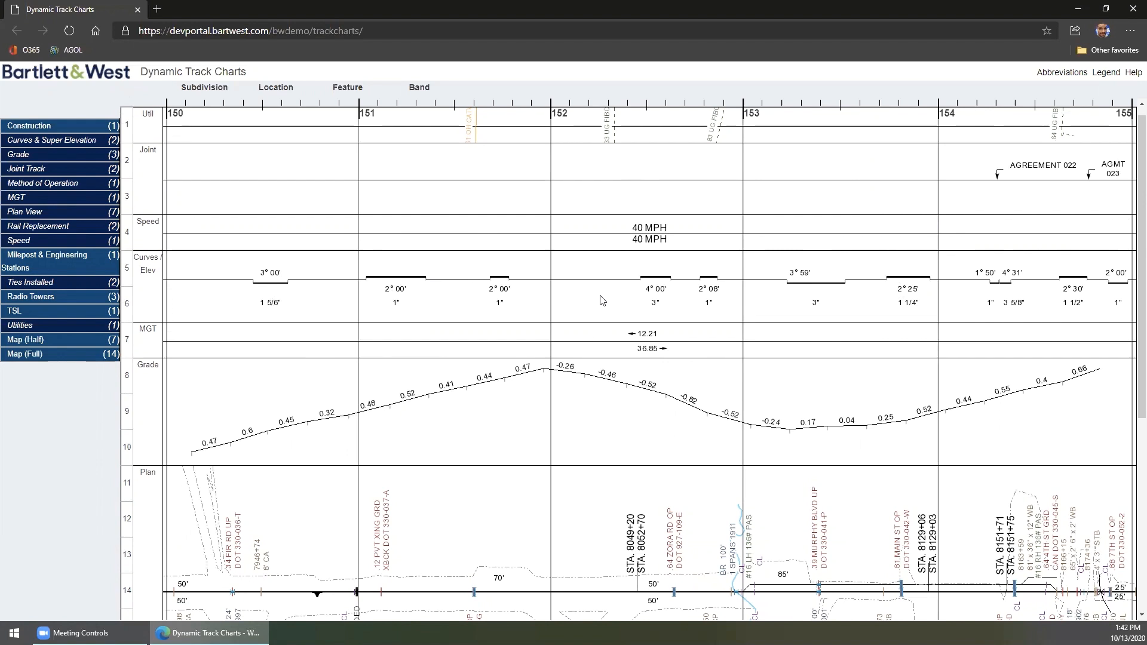
left_click_drag(1140, 269, 1141, 430)
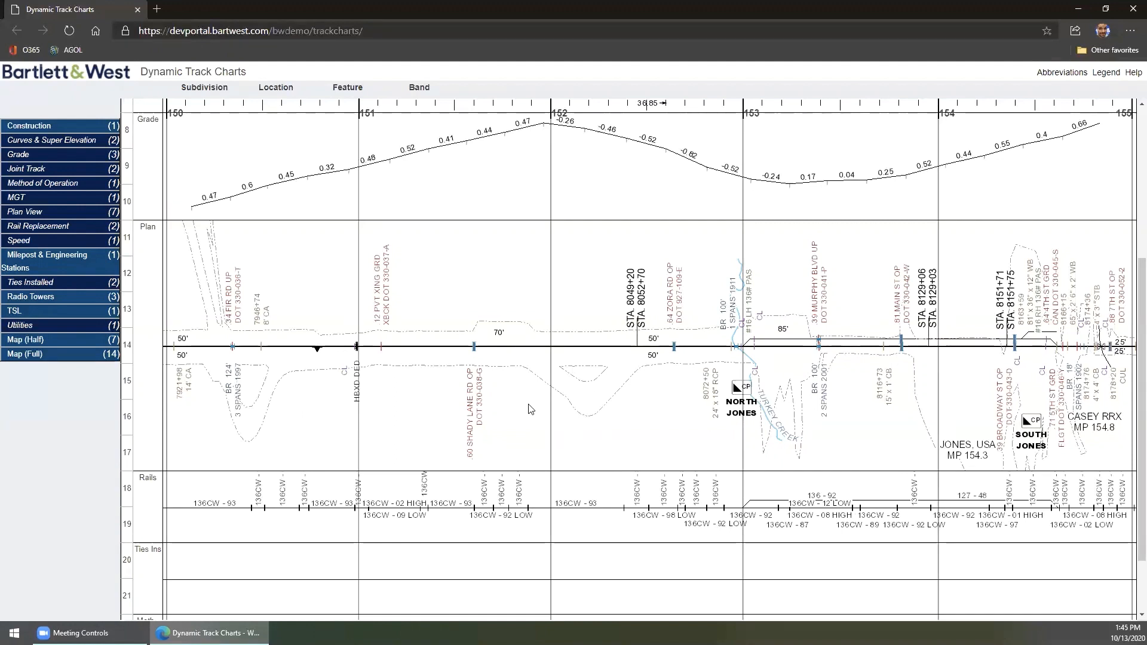
- Switch the chart to the other subdivision
left_click(204, 87)
left_click(269, 128)
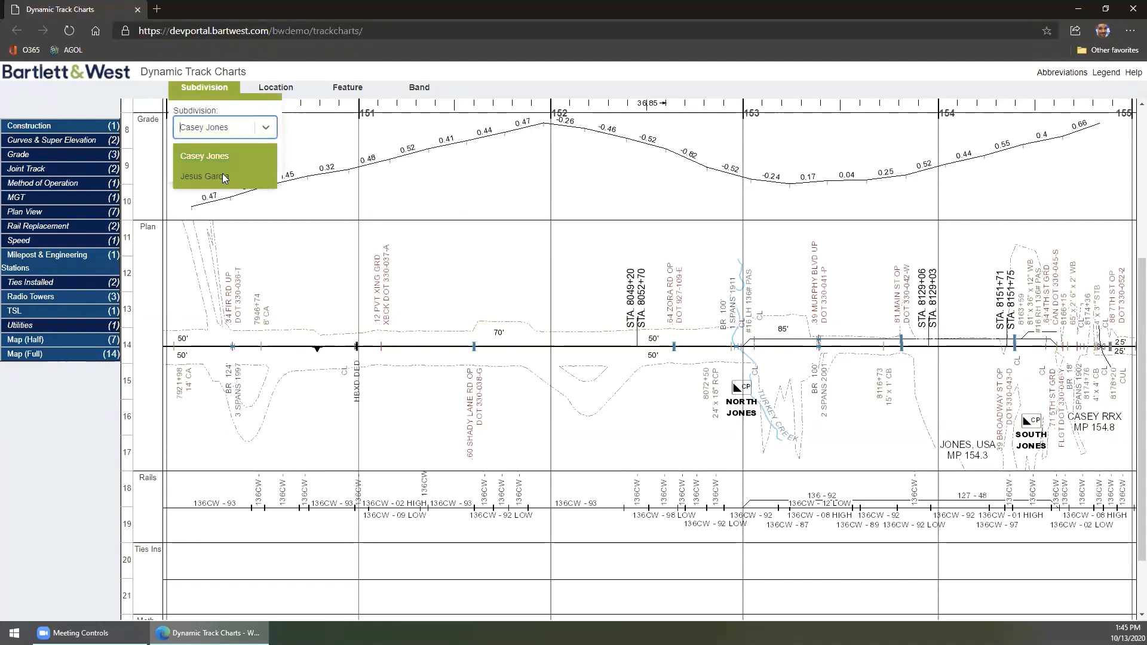
left_click(220, 176)
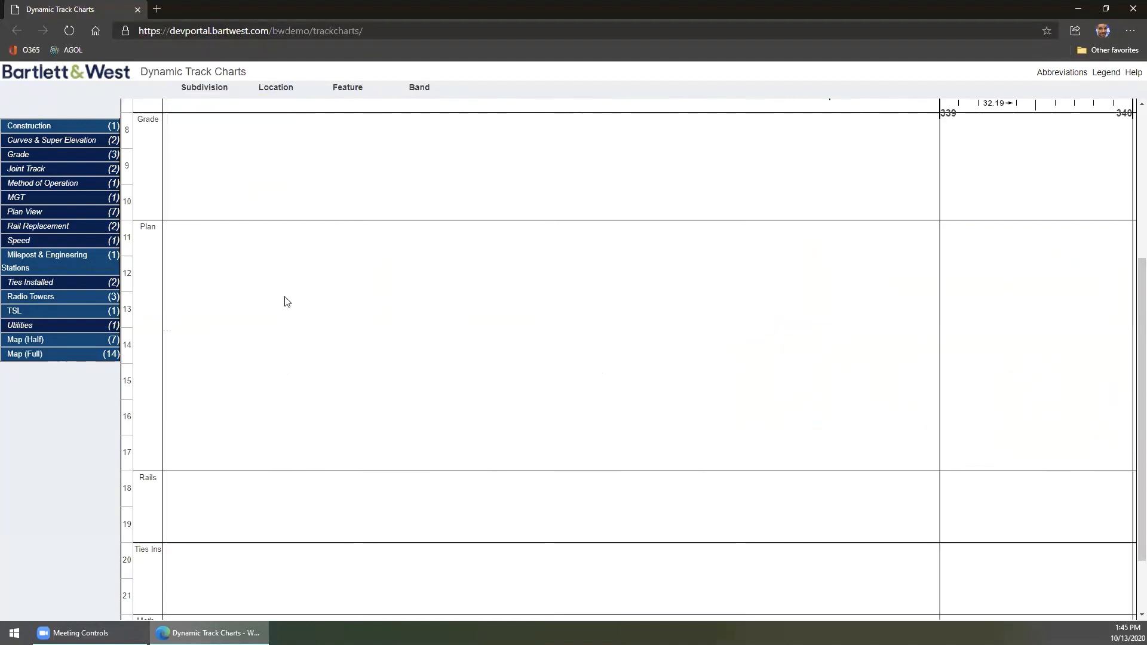
- Jump the chart to milepost 345 so mileposts 345–350 are shown
left_click(278, 88)
left_click(292, 112)
type("345")
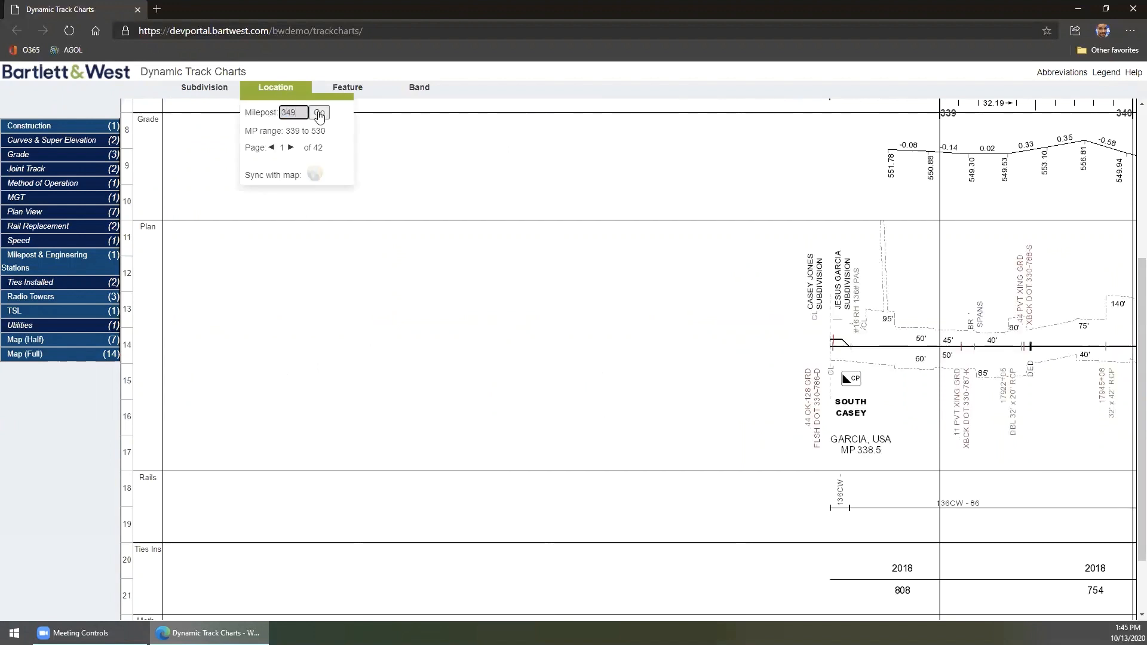
left_click(318, 112)
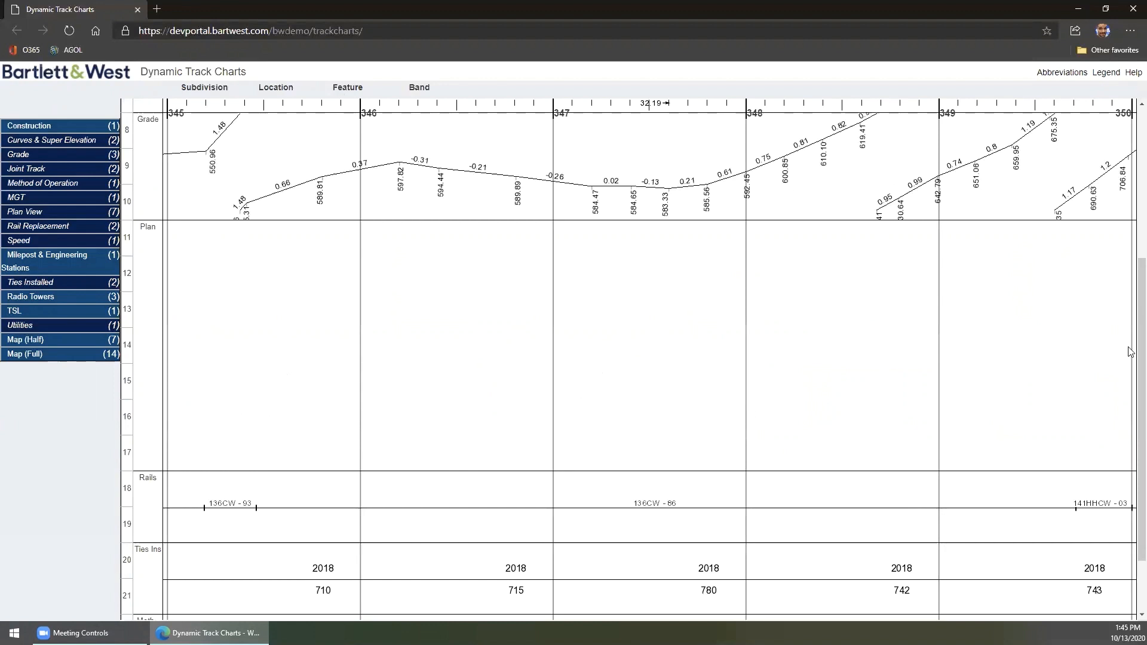
scroll(1129, 334, "up", 1)
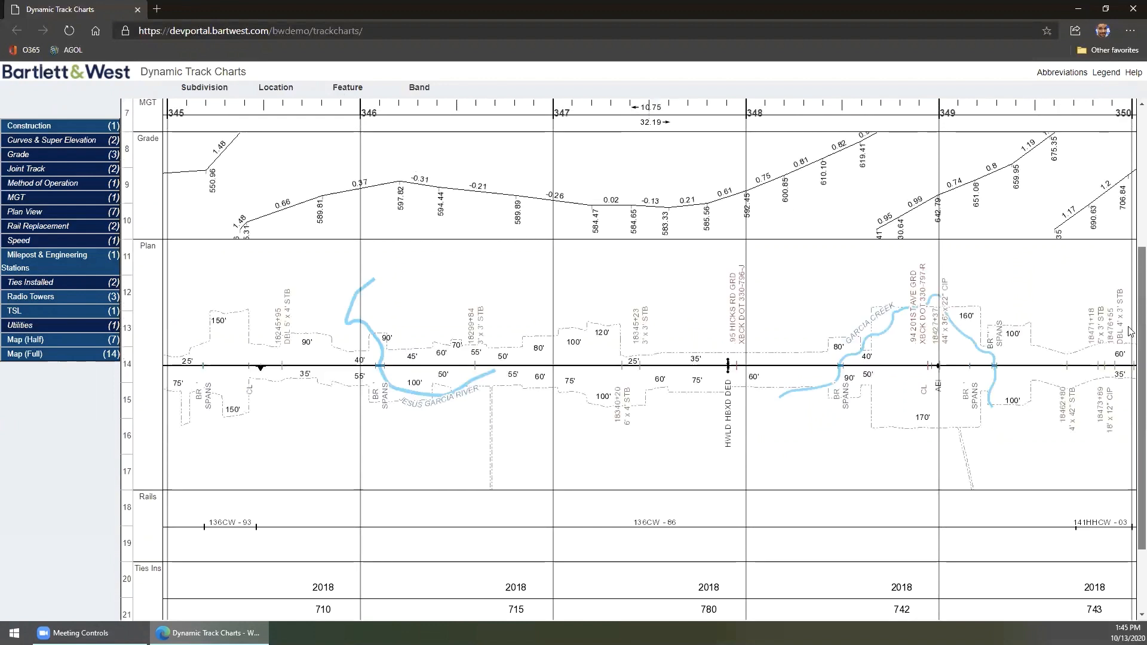
scroll(1129, 331, "up", 1)
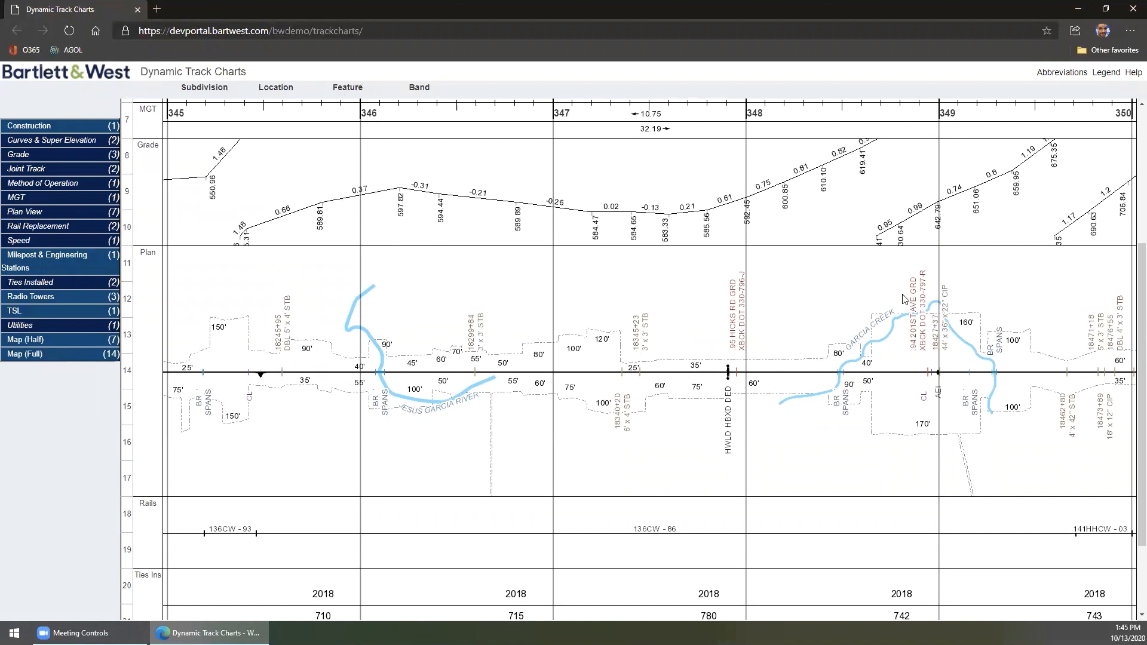
left_click(367, 90)
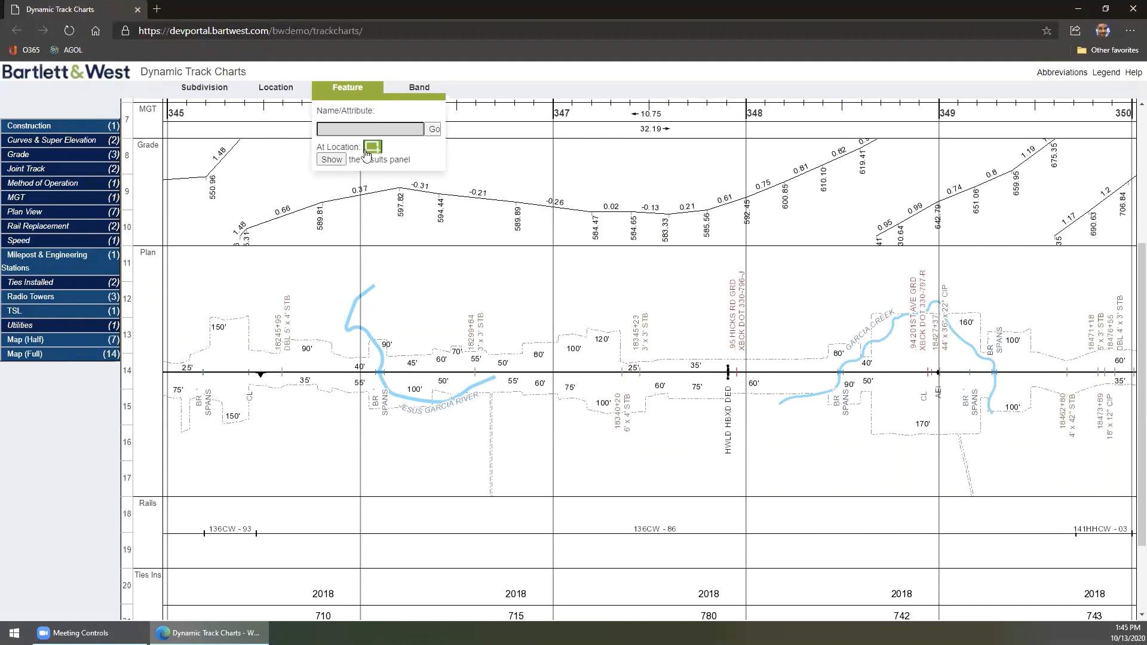
- Query features at a location by drawing a box around Garcia Creek on the Plan band near MP 349
left_click(372, 147)
left_click(373, 148)
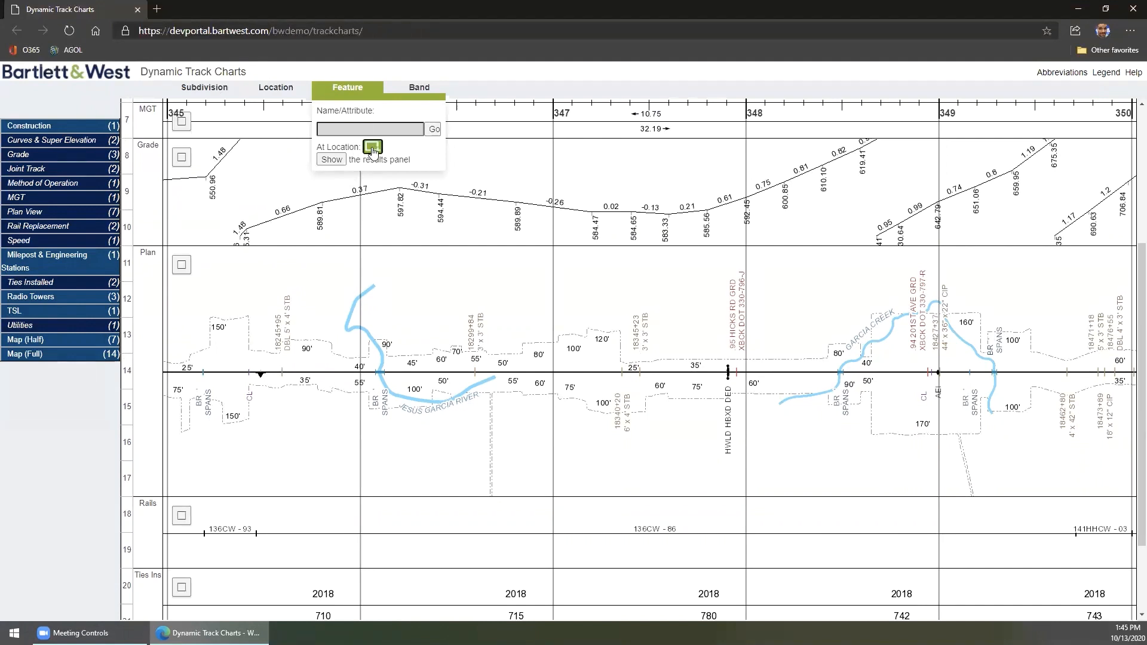
left_click(181, 267)
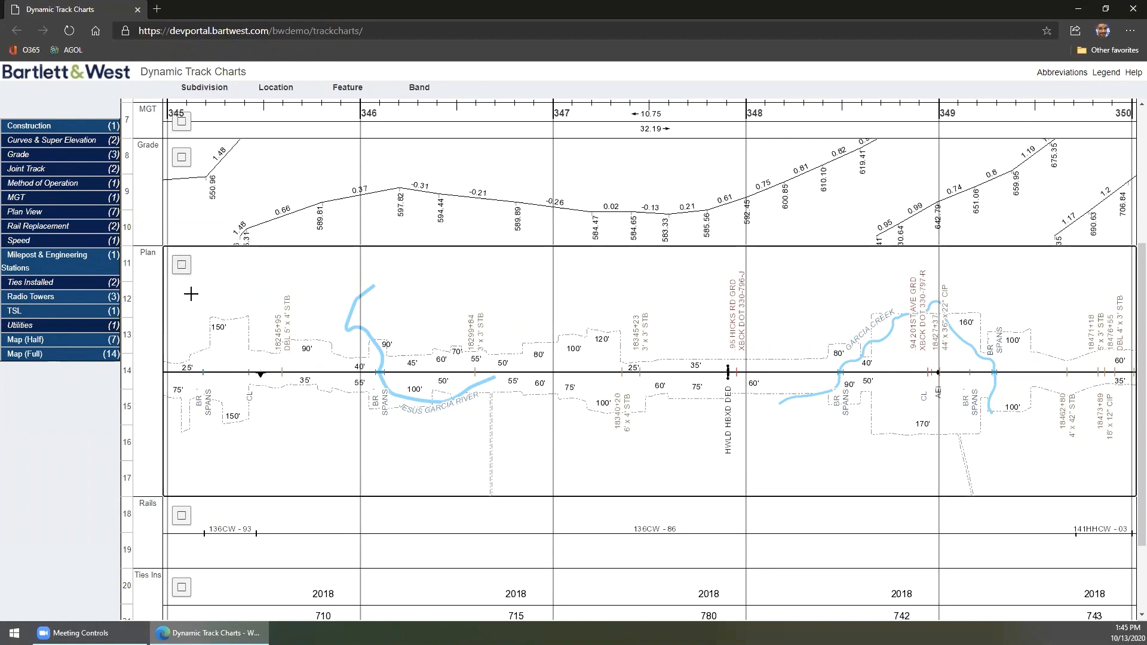
left_click_drag(838, 274, 1010, 462)
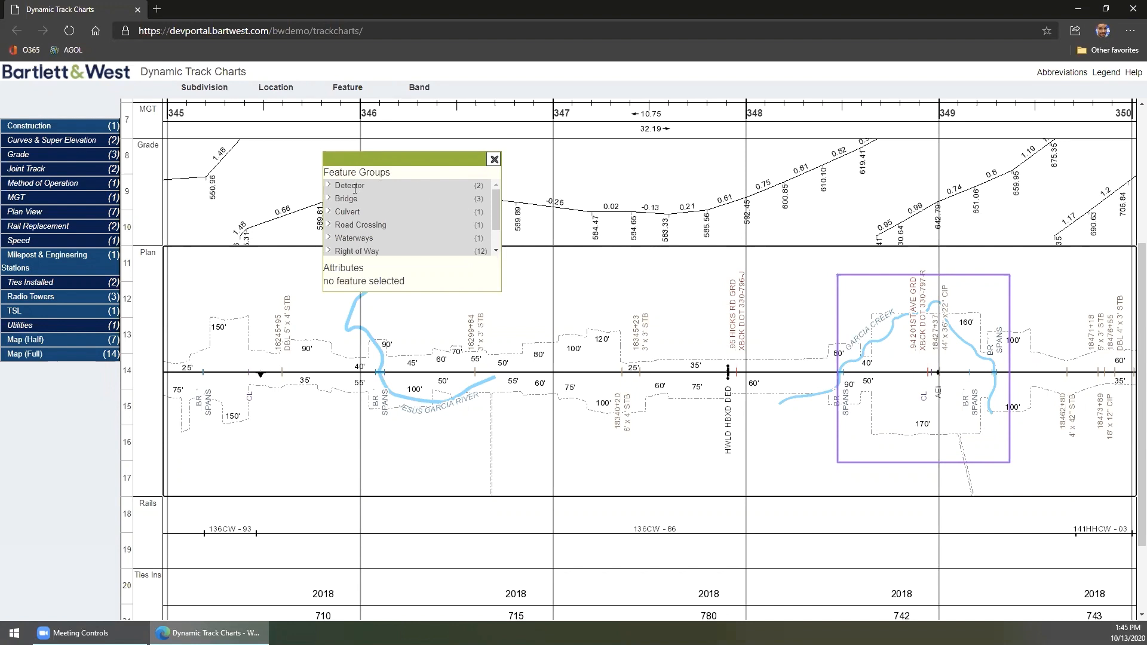
mouse_move(496, 201)
left_mouse_down()
mouse_move(496, 210)
mouse_move(496, 192)
left_mouse_up()
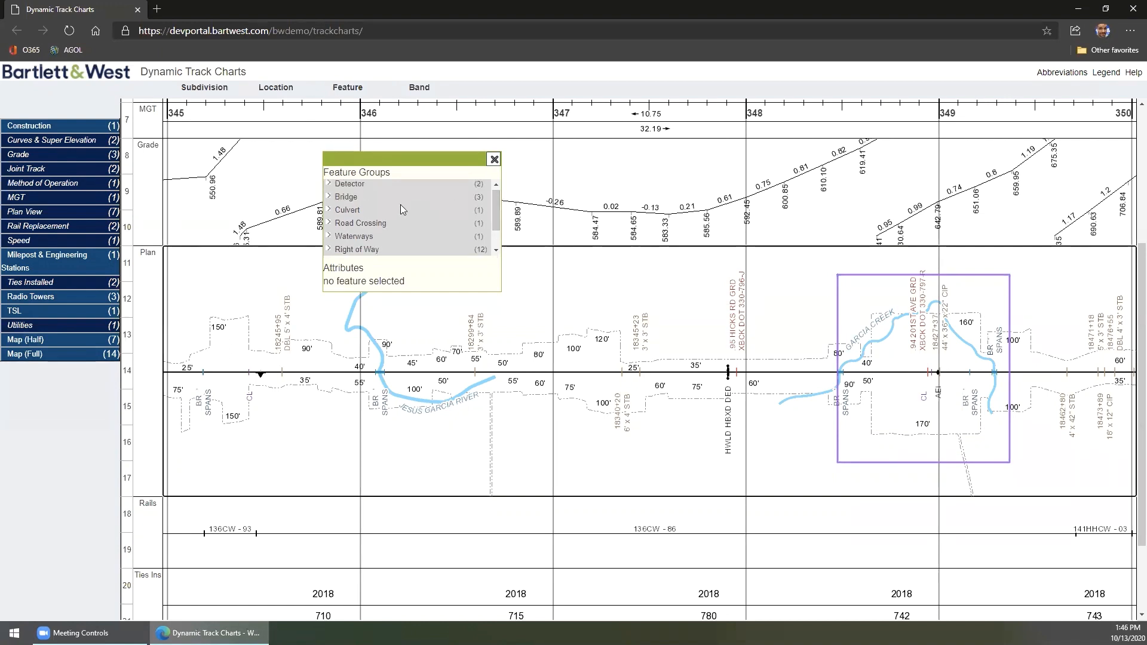
- Expand the Culvert group and show the culvert feature's attributes
left_click(330, 210)
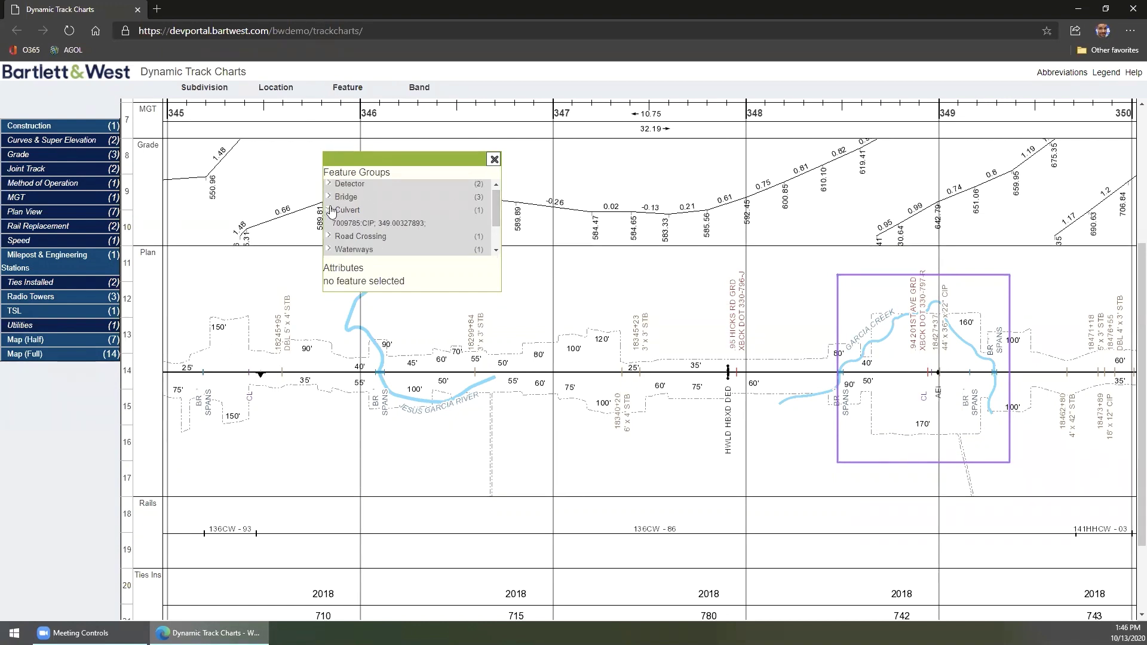
left_click(385, 224)
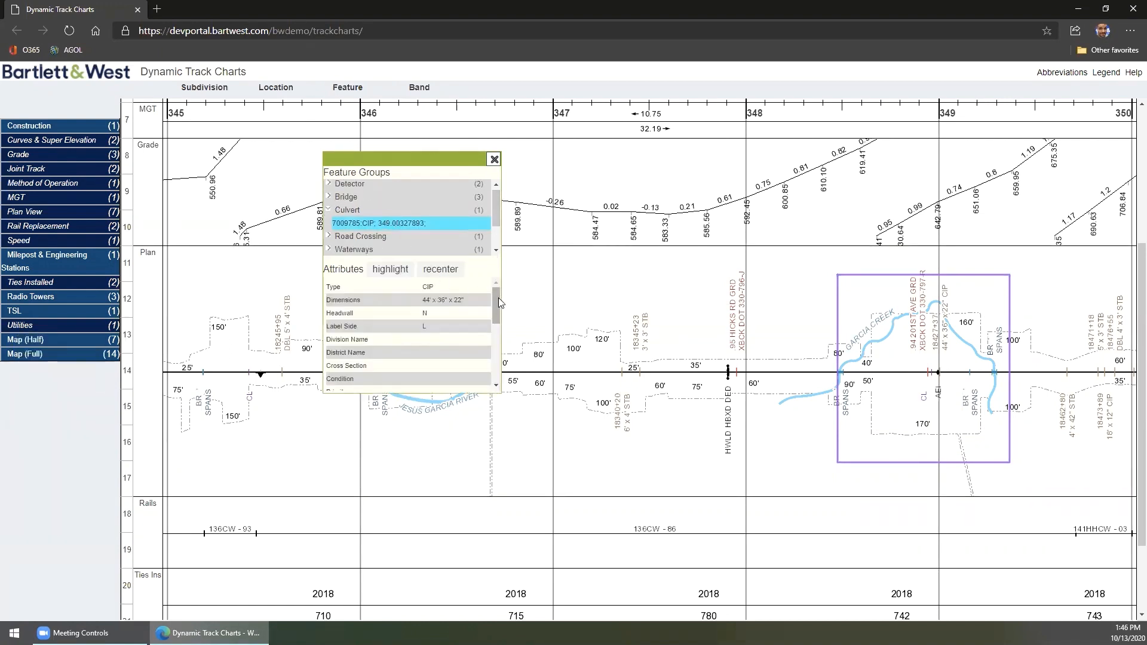
mouse_move(496, 292)
left_mouse_down()
mouse_move(502, 370)
mouse_move(498, 298)
left_mouse_up()
left_click_drag(495, 201, 498, 235)
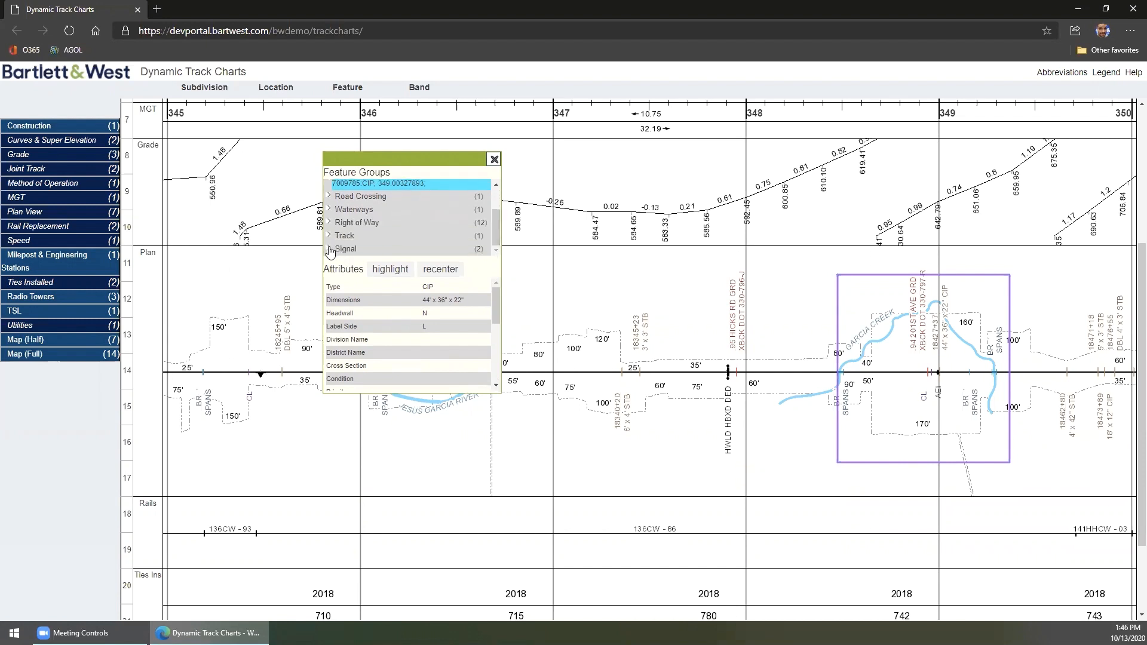
- Show signal 1060049:3491's attributes and highlight its position on the chart
left_click_drag(495, 231, 496, 243)
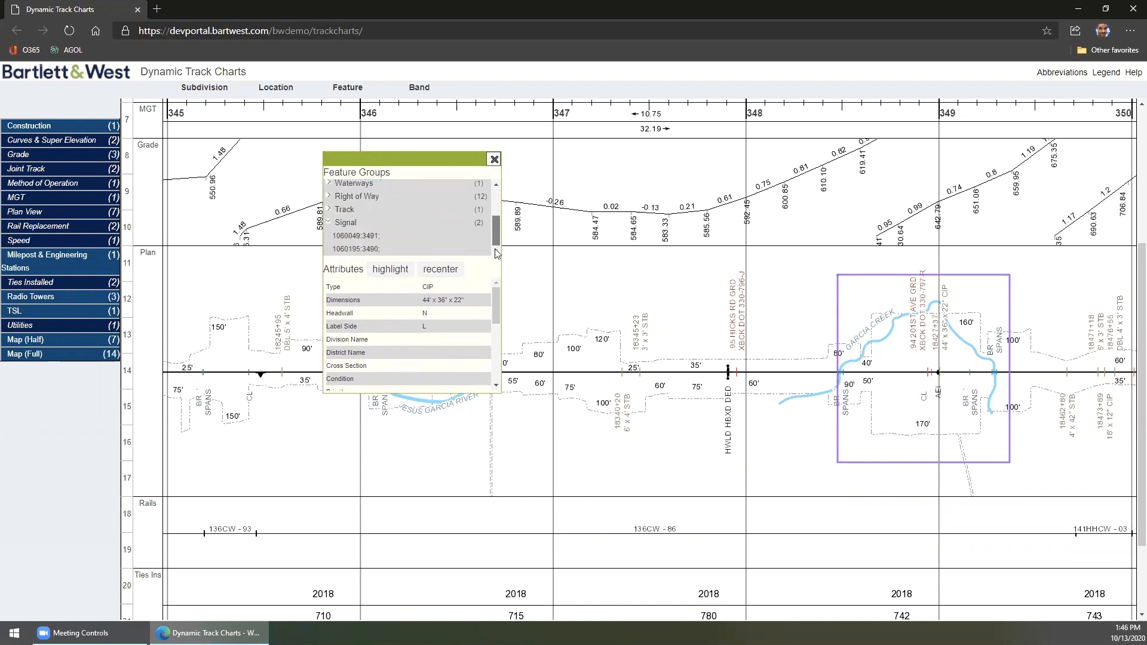
left_click(356, 236)
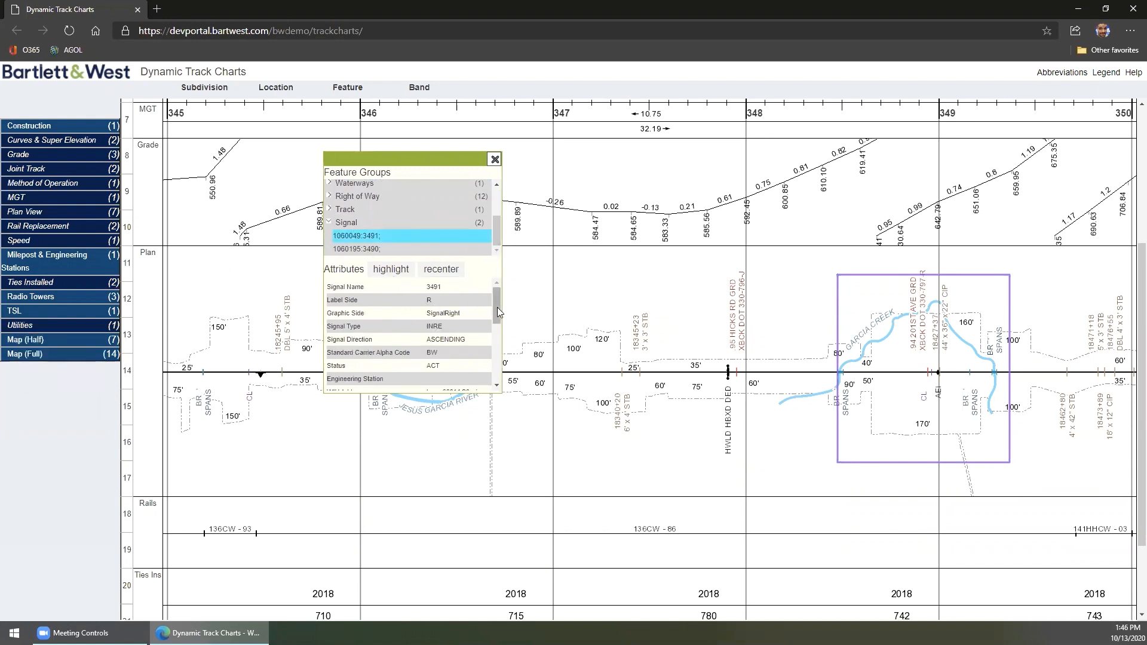
mouse_move(496, 309)
left_mouse_down()
mouse_move(496, 335)
mouse_move(499, 285)
left_mouse_up()
left_click(390, 271)
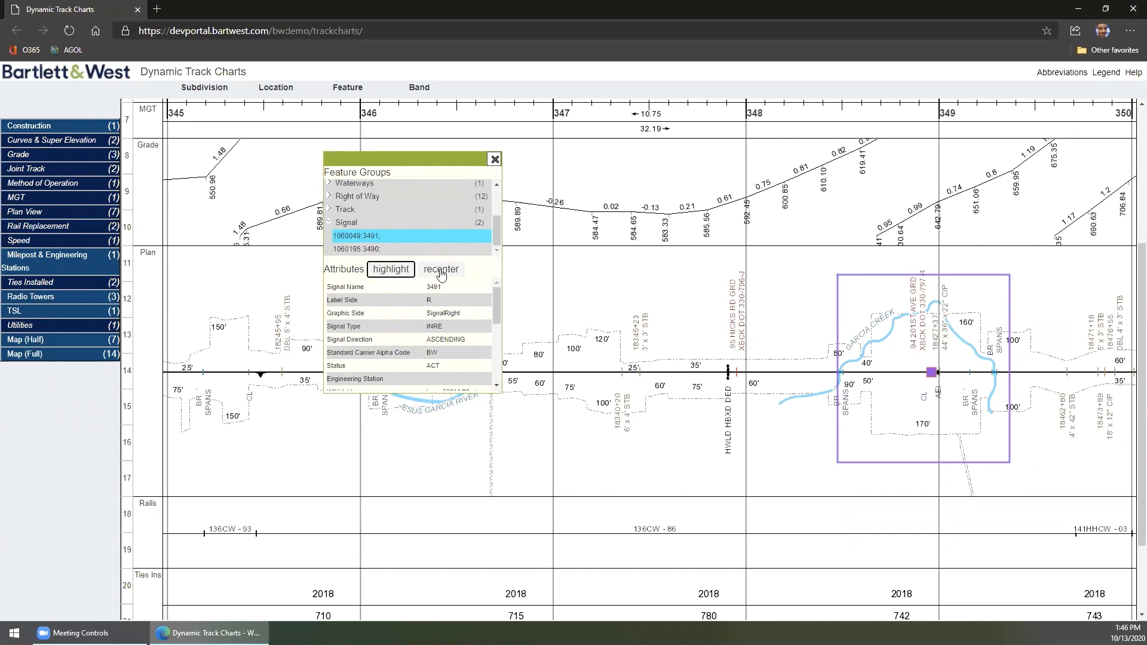
- Close the feature list and remove the Util, Joint, Speed and Curves/Elev bands
left_click(494, 160)
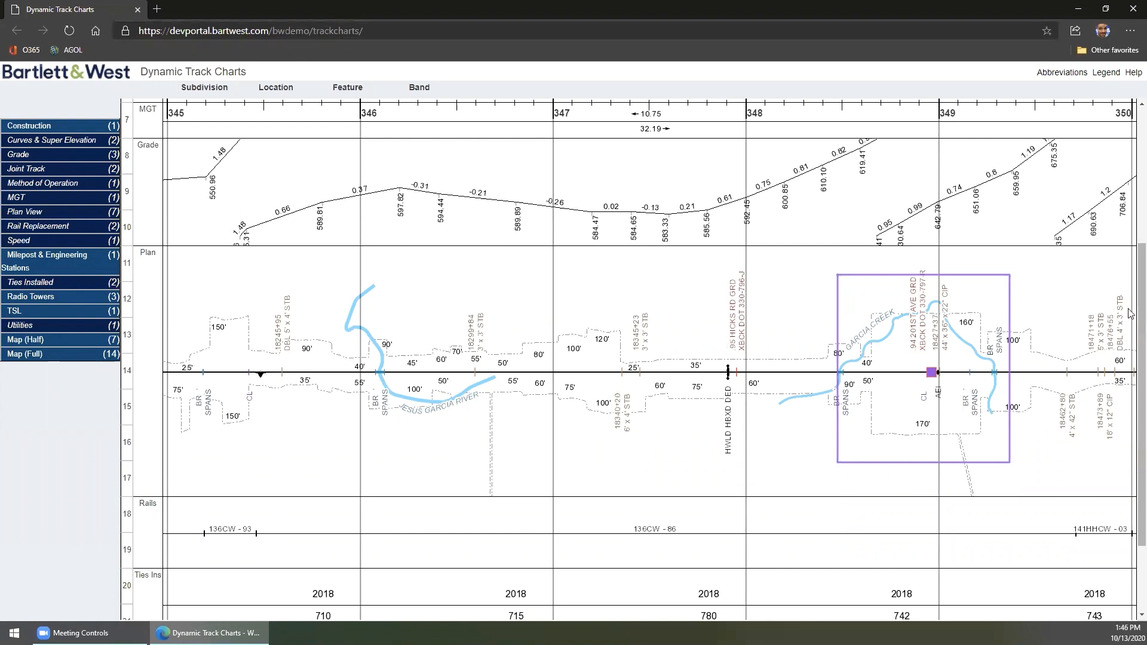
scroll(1127, 315, "up", 3)
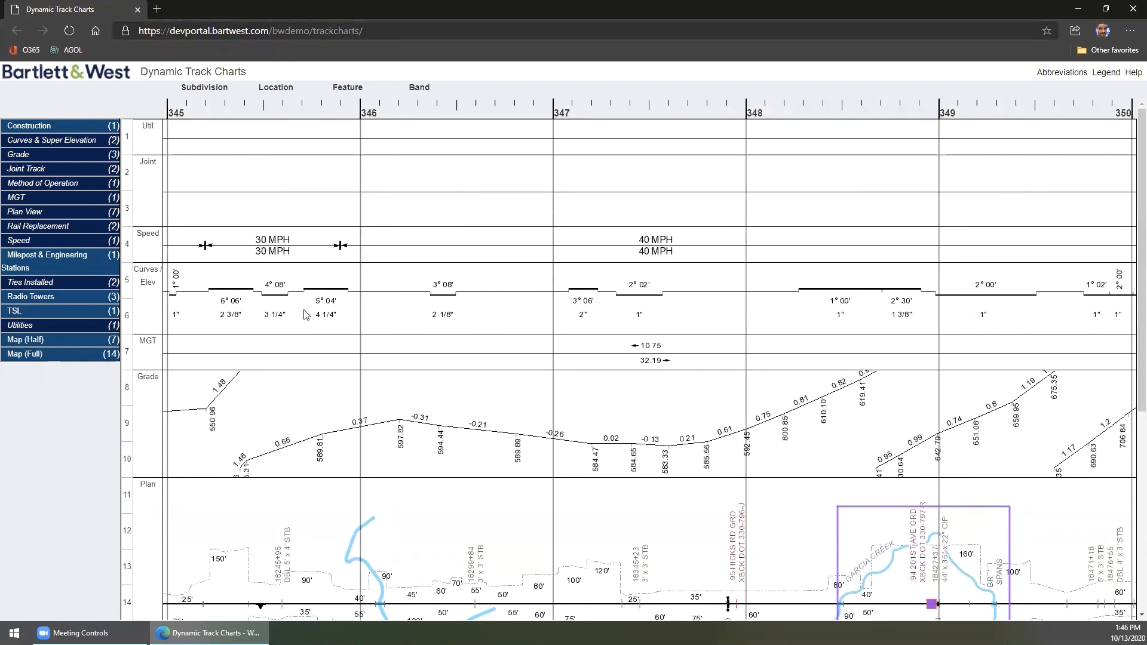
left_click_drag(150, 143, 79, 425)
left_click_drag(146, 161, 99, 395)
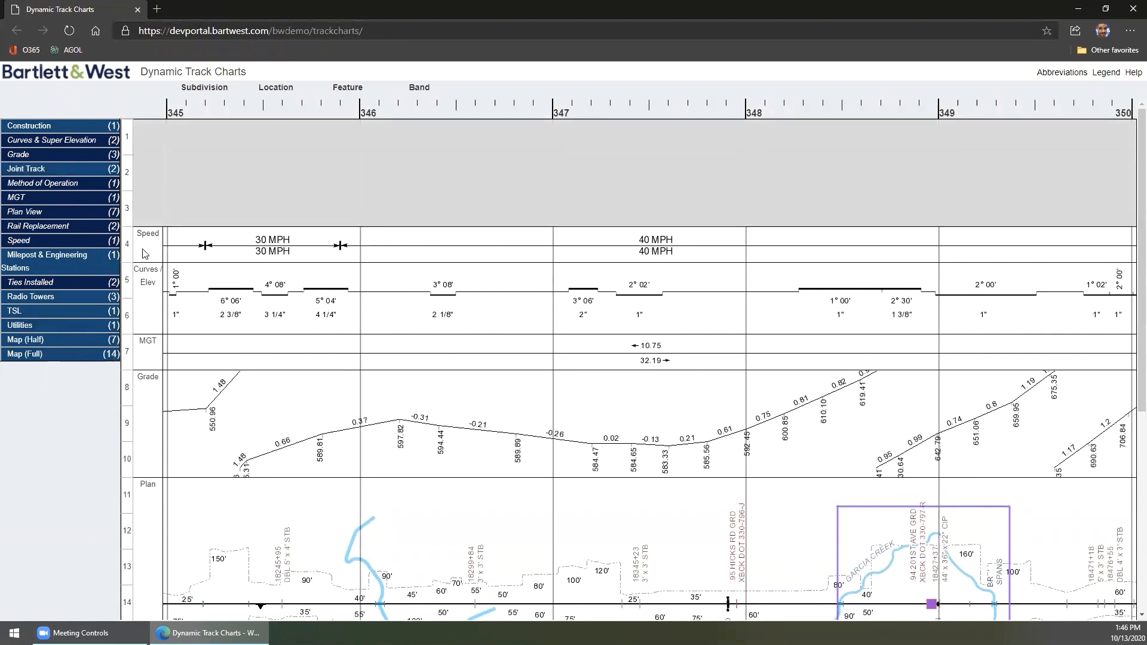
left_click_drag(146, 252, 99, 405)
left_click_drag(148, 313, 95, 426)
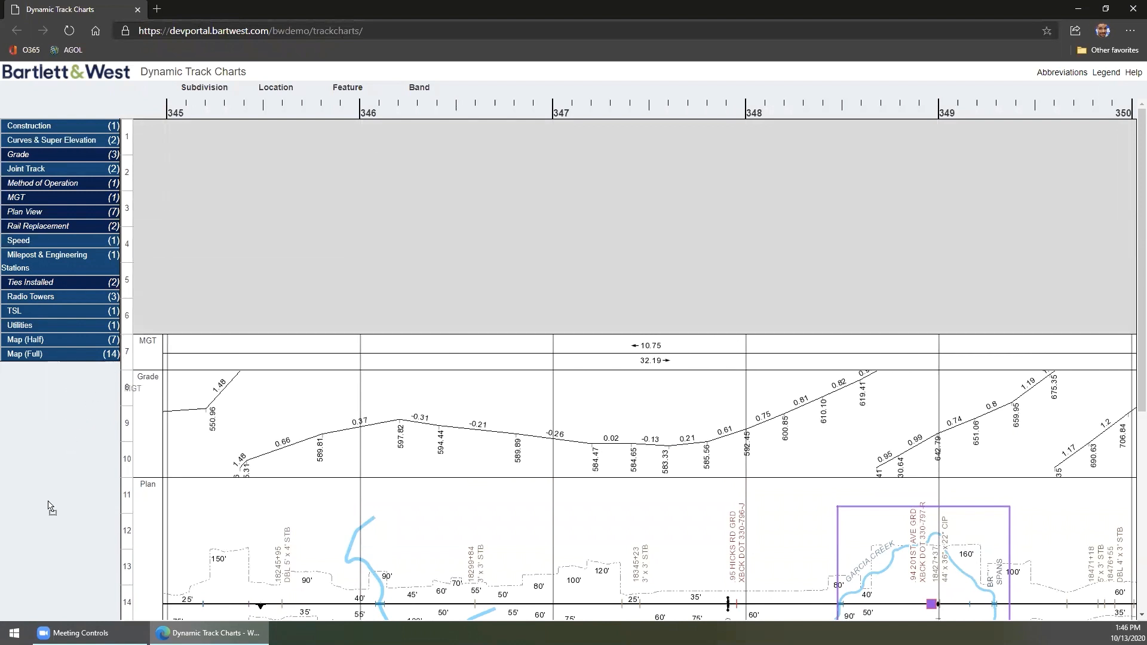
- Remove the MGT, Grade, Plan, Rails, Ties Installed and Method of Operation bands
left_click_drag(147, 341, 71, 475)
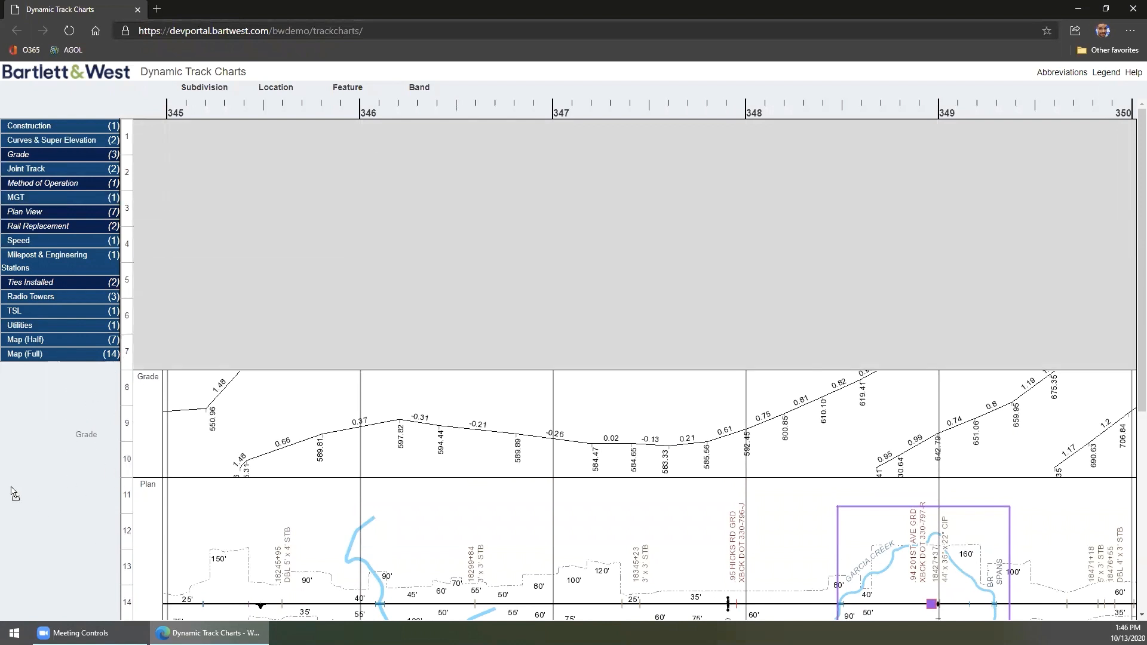
left_click_drag(148, 377, 68, 437)
mouse_move(148, 484)
left_mouse_down()
mouse_move(173, 199)
mouse_move(154, 200)
left_mouse_up()
scroll(986, 359, "down", 5)
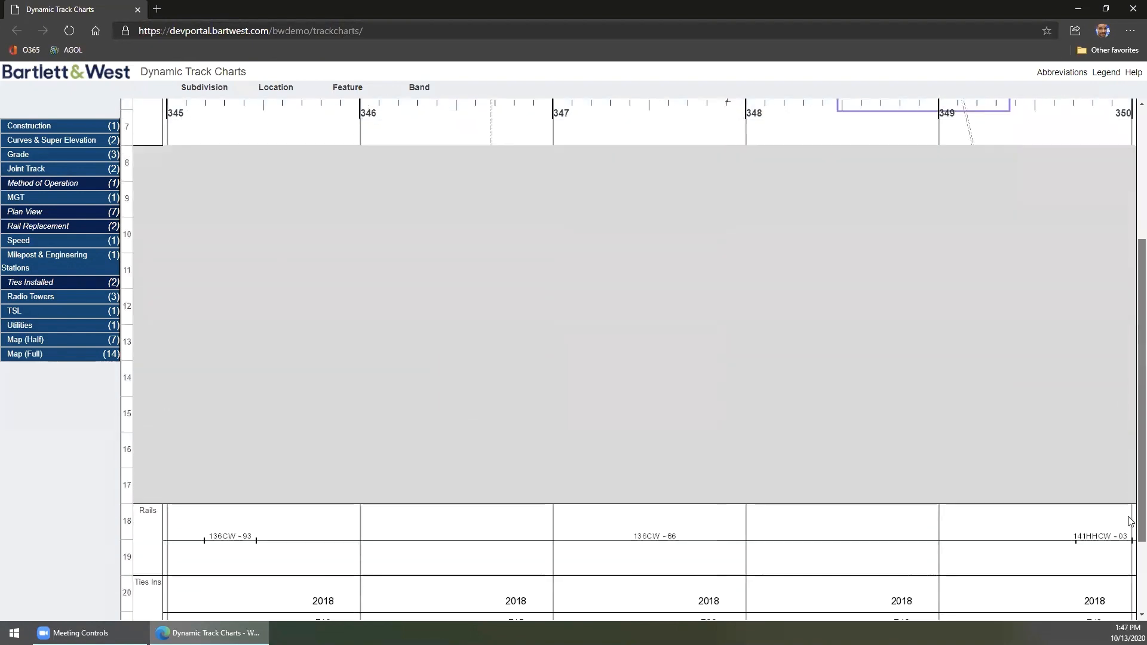
scroll(627, 359, "down", 3)
left_click_drag(148, 399, 65, 482)
left_click_drag(148, 470, 65, 481)
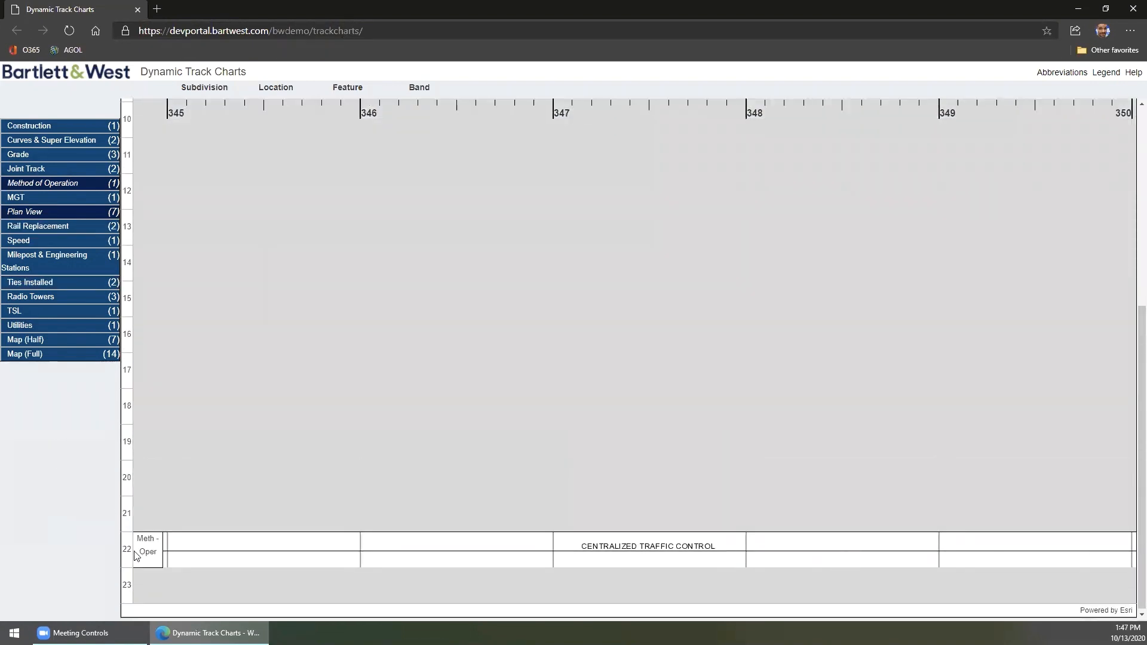
left_click_drag(82, 528, 81, 528)
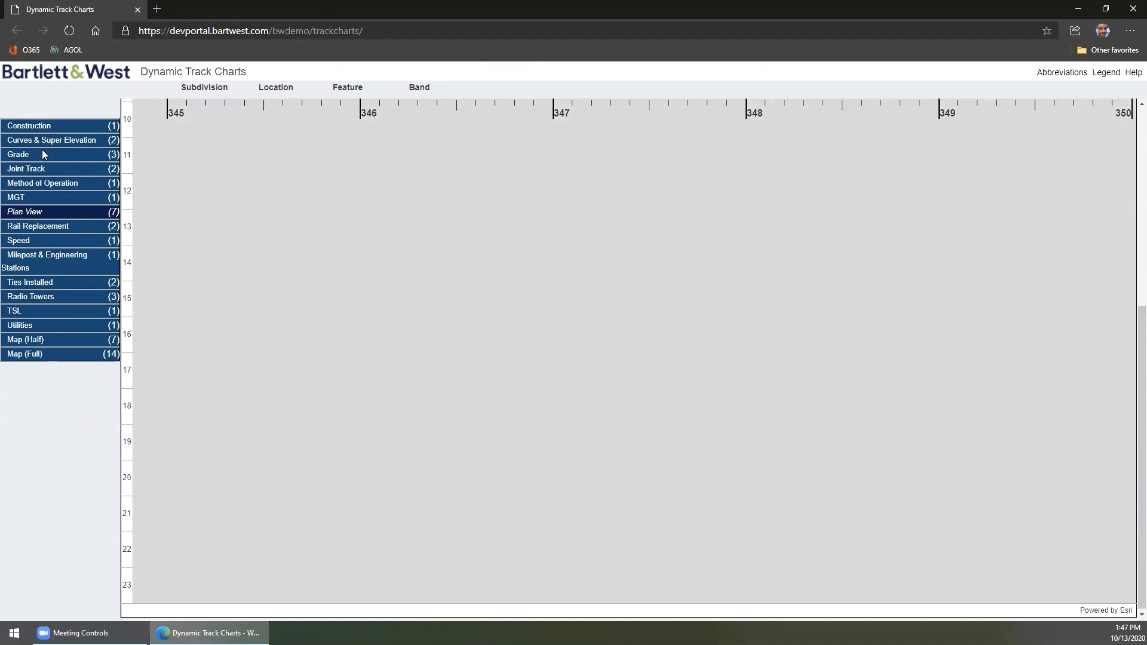
- Add the Map (Half) satellite band from Enterprise Data beneath the Plan band
left_click(48, 341)
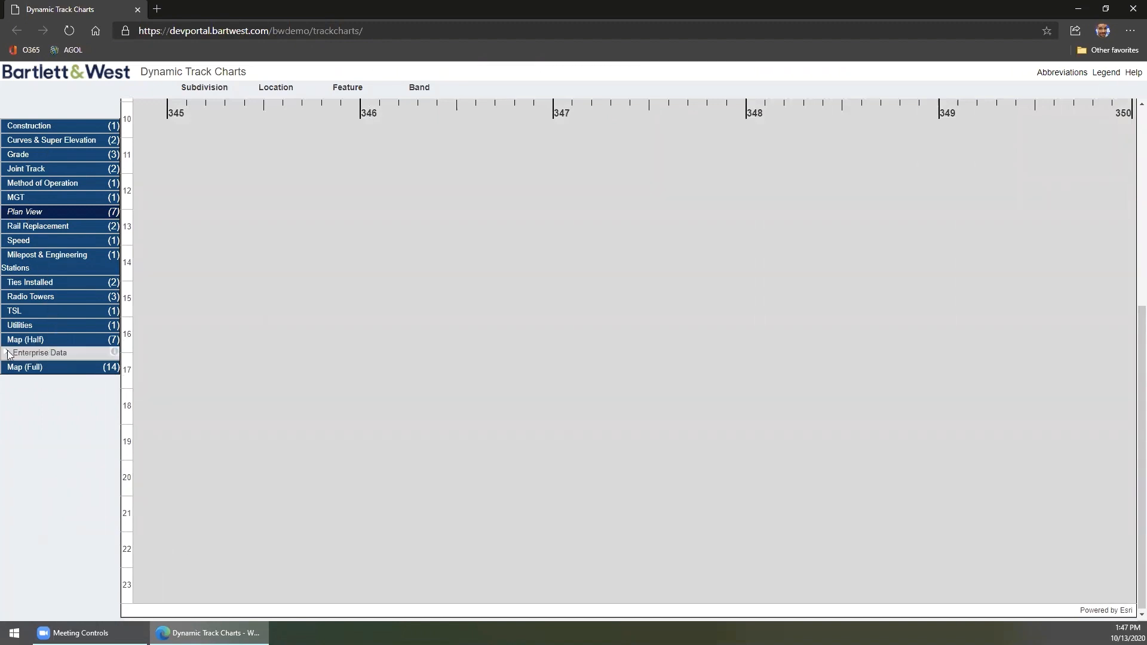
left_click(7, 353)
left_click_drag(113, 362, 115, 421)
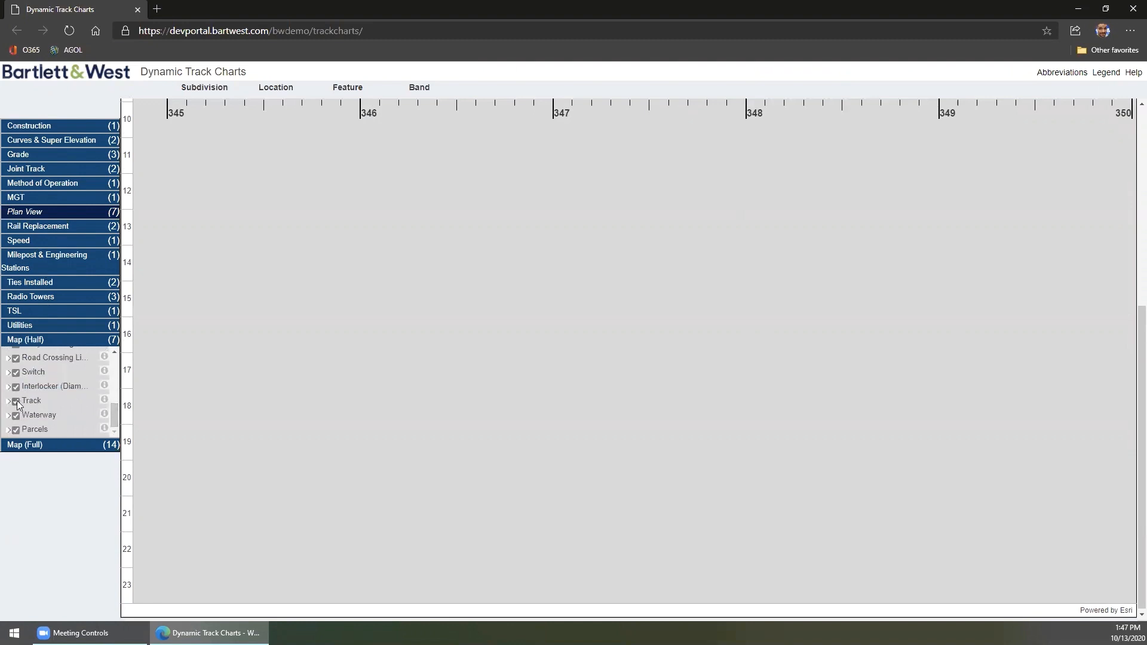
left_click_drag(116, 414, 115, 358)
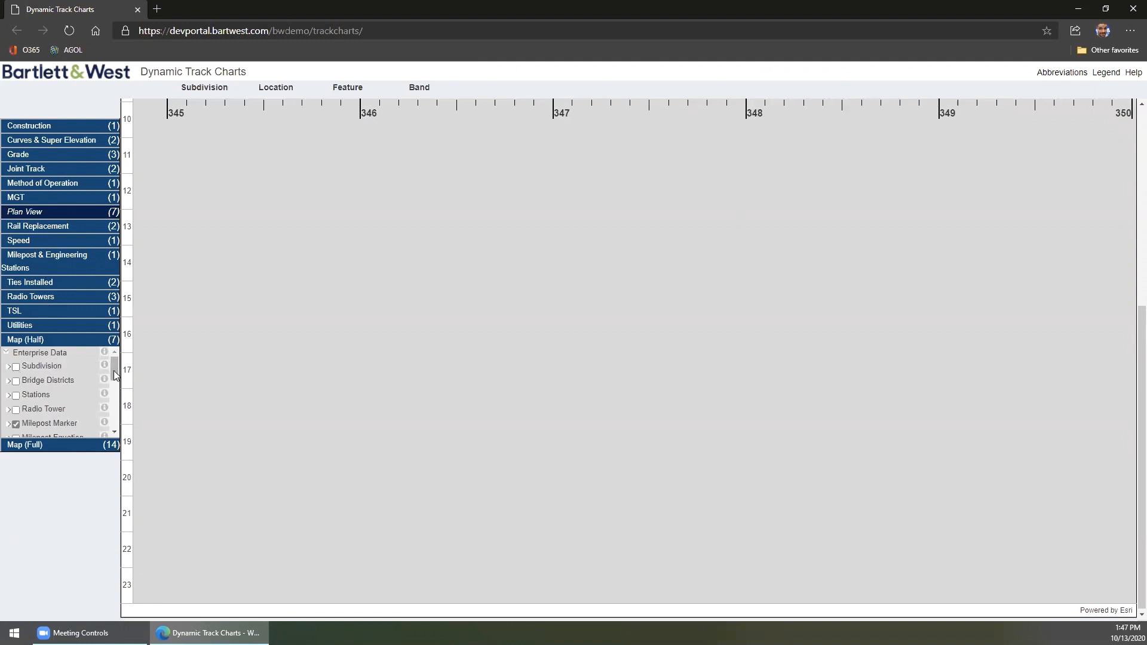
left_click(96, 339)
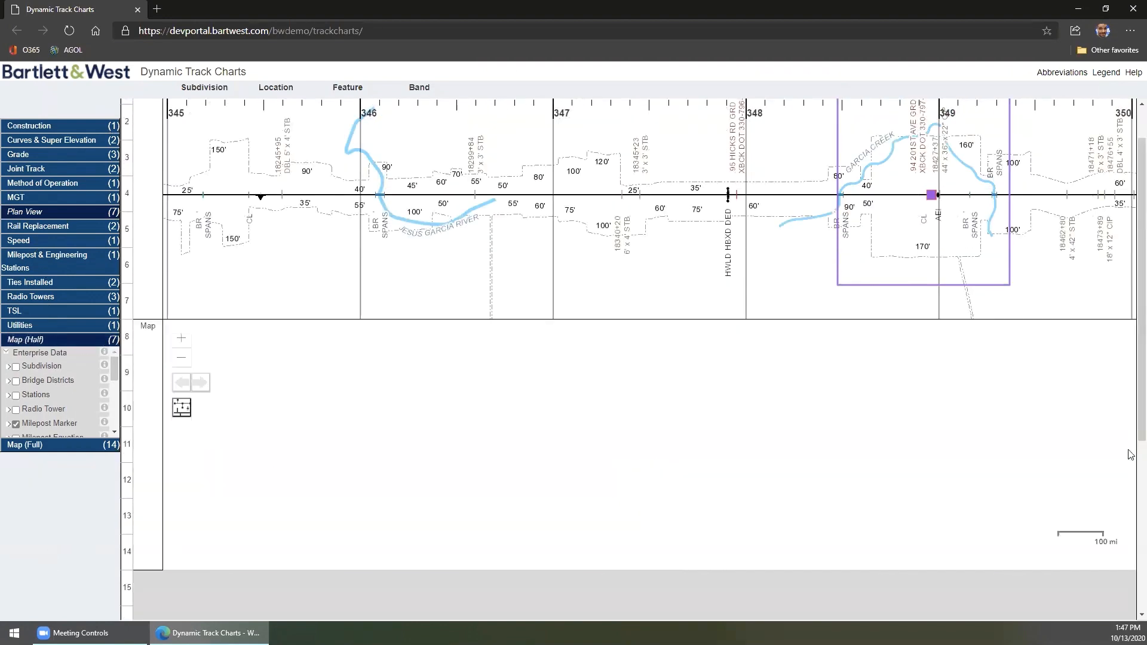
scroll(576, 512, "up", 1)
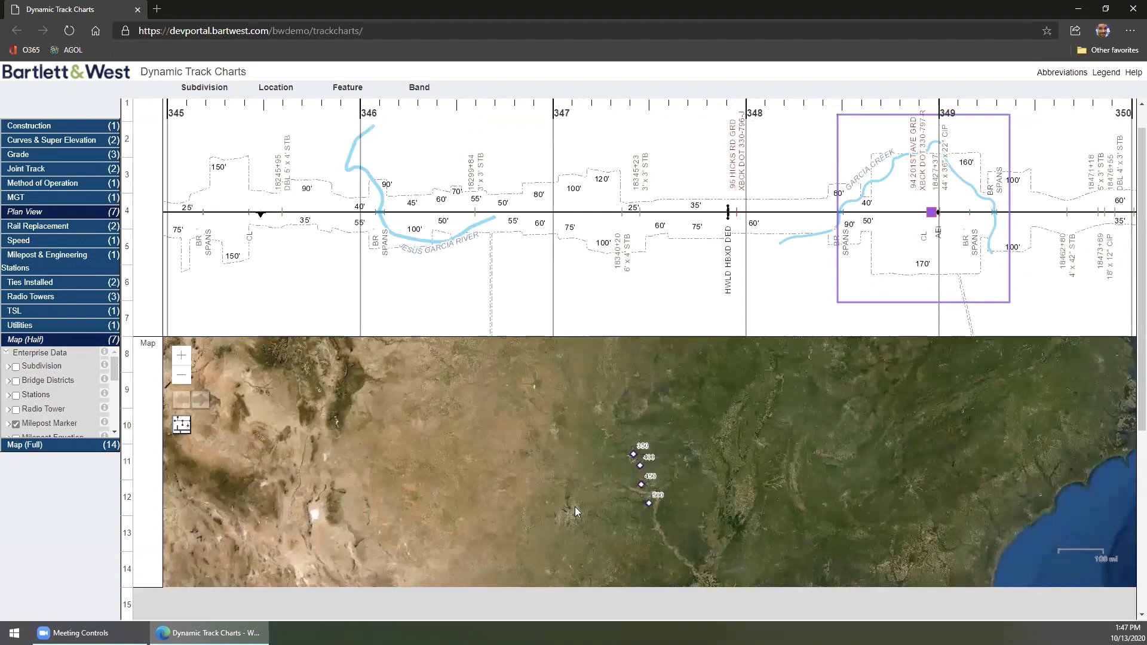
- Zoom the satellite map in three levels and pan toward the track and its mileposts
left_click(181, 356)
left_click(182, 356)
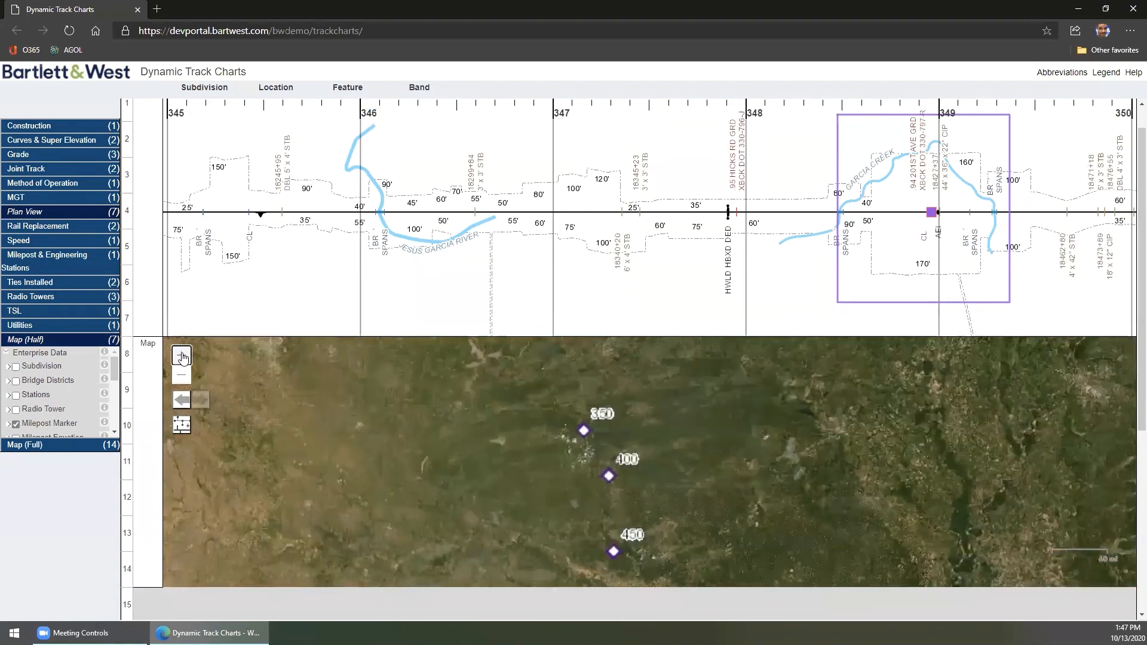
left_click(182, 355)
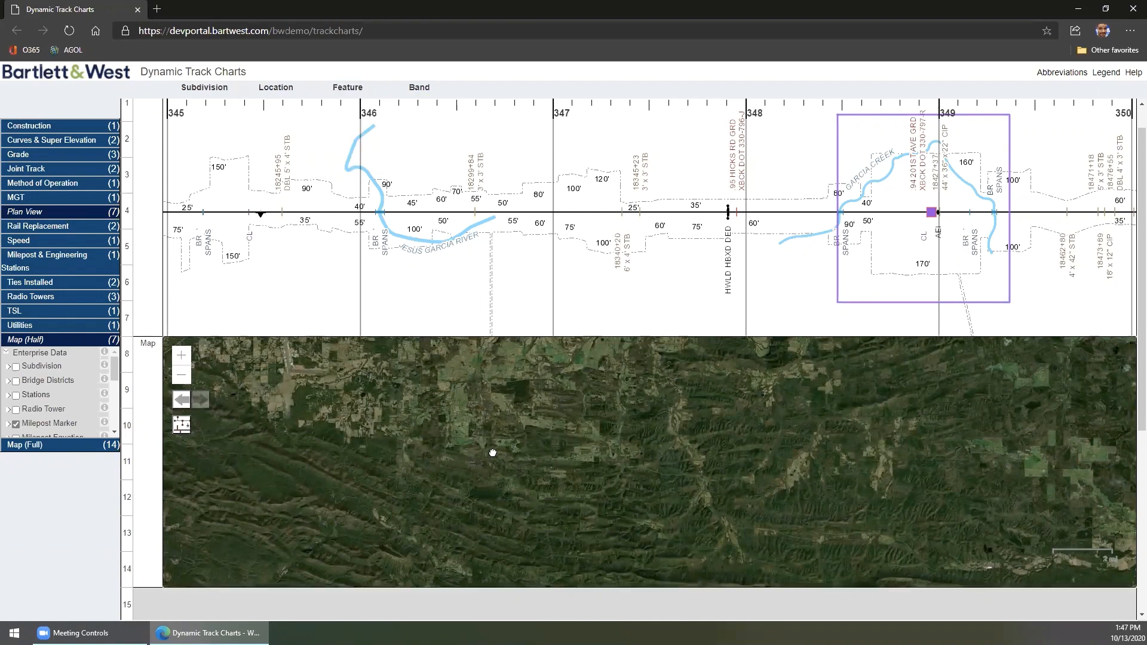
left_click_drag(485, 455, 780, 419)
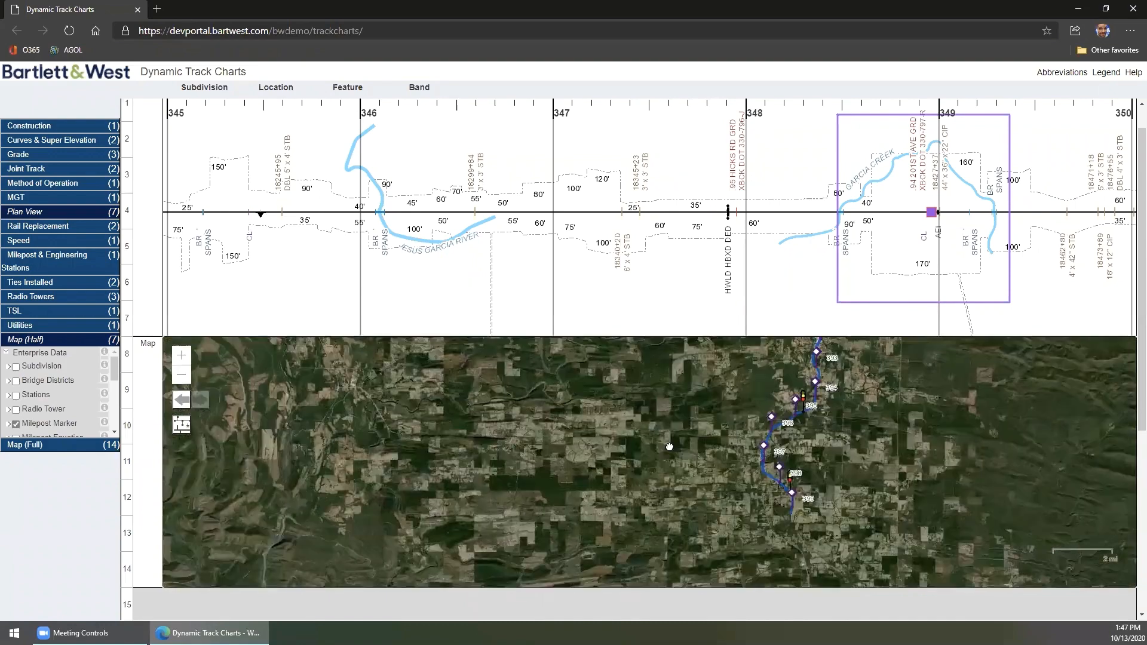
- Jump the satellite map to the track's extent and zoom in on the riverside track
left_click(182, 424)
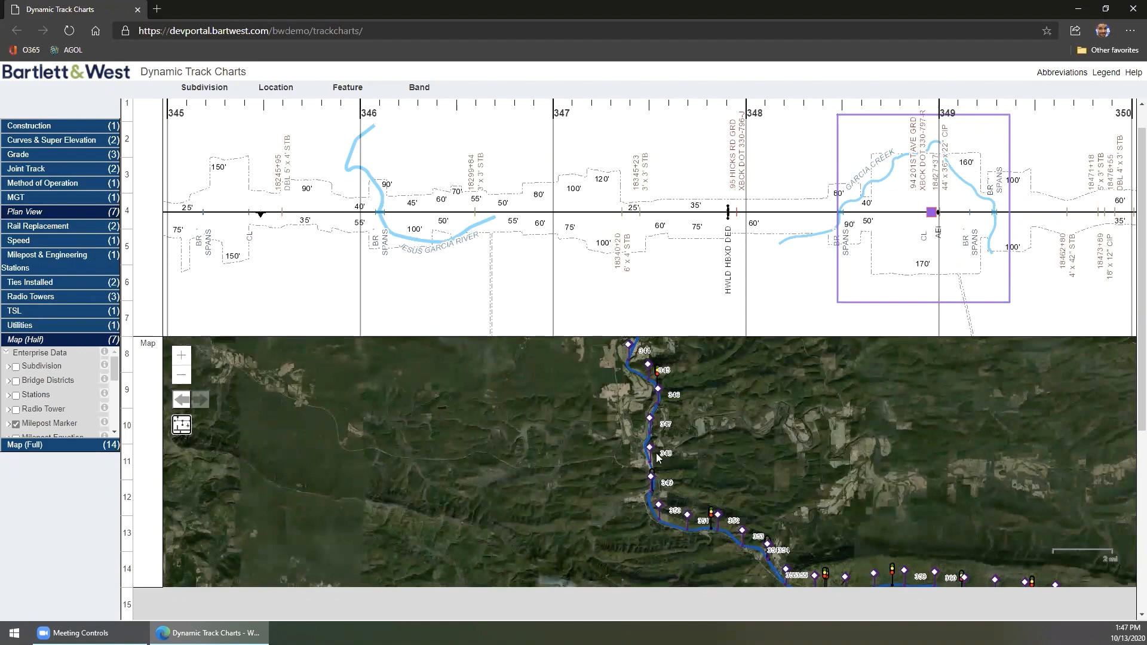
scroll(650, 442, "down", 2)
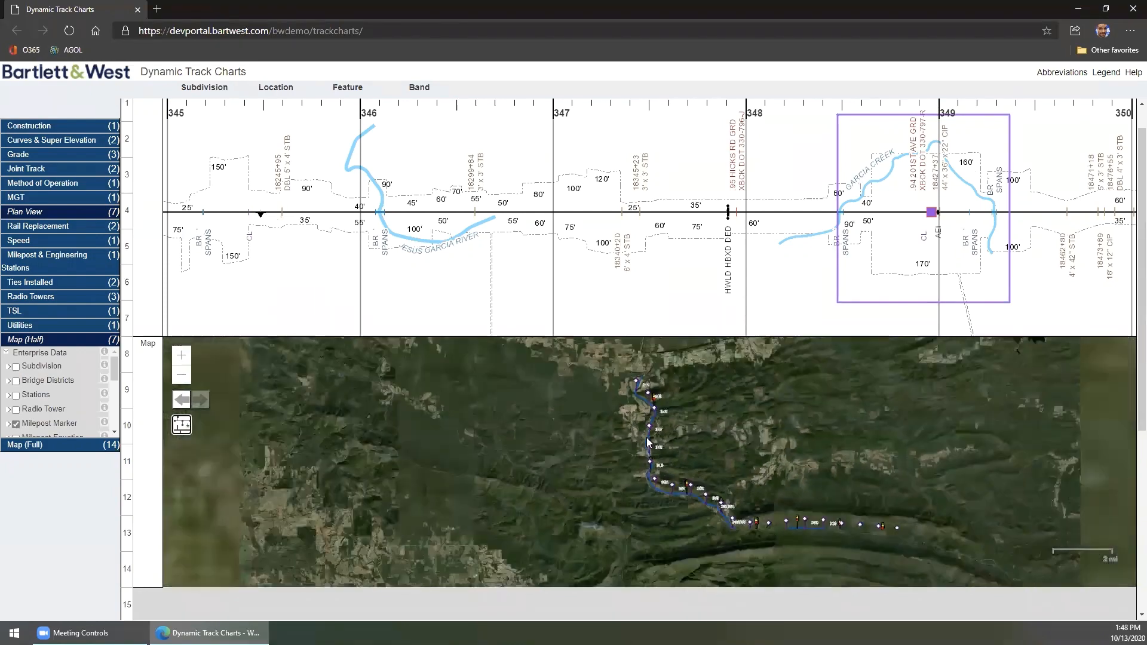
scroll(649, 441, "up", 6)
scroll(662, 451, "up", 2)
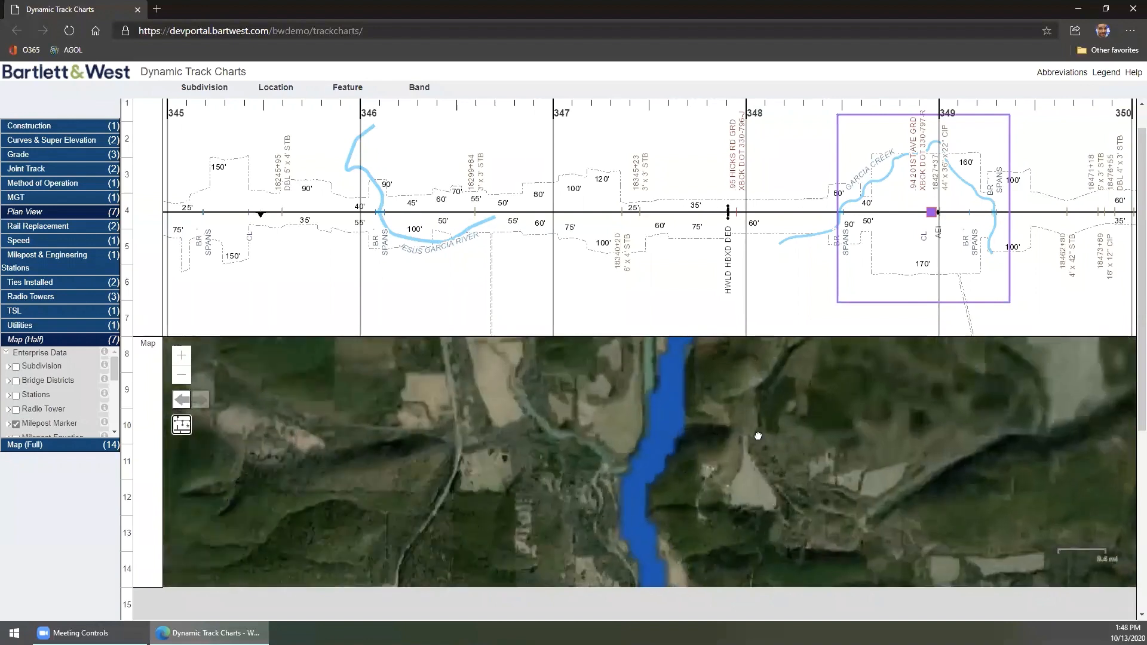
scroll(628, 493, "up", 2)
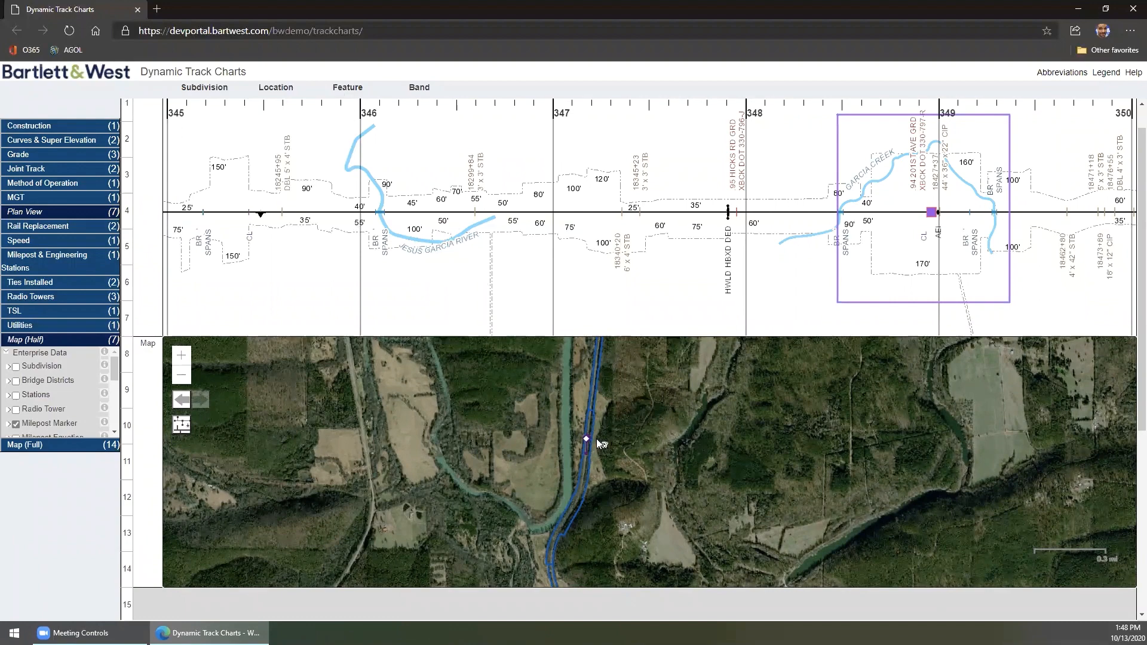
scroll(599, 440, "up", 3)
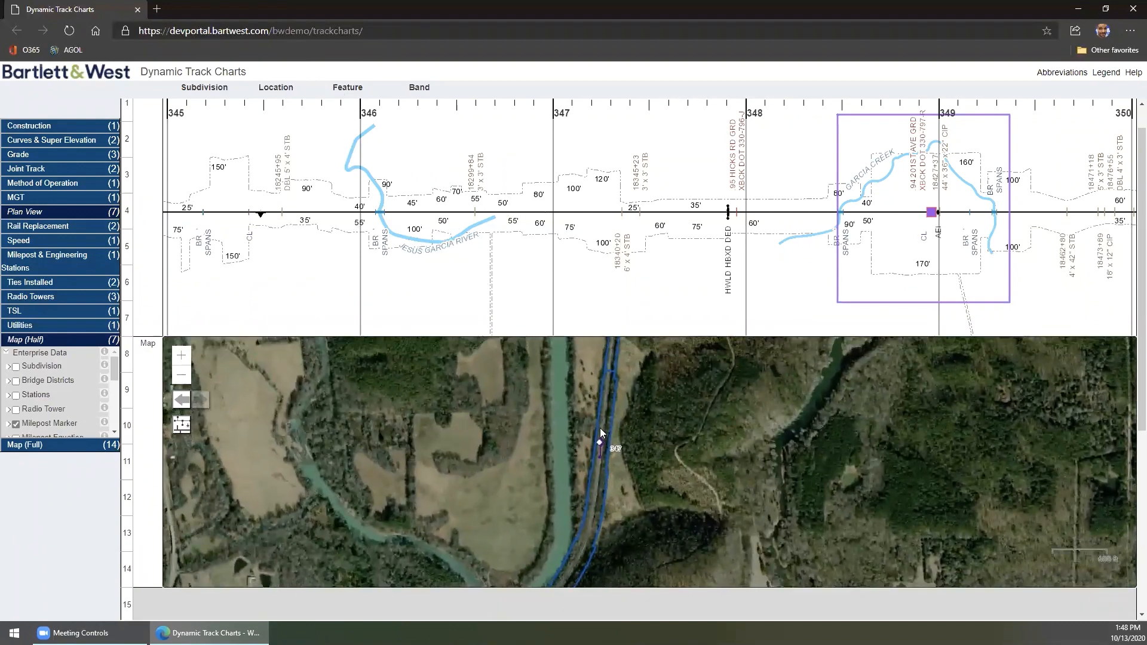
- Pan the satellite map along the blue track line beside the river at close range
left_click_drag(628, 365, 618, 388)
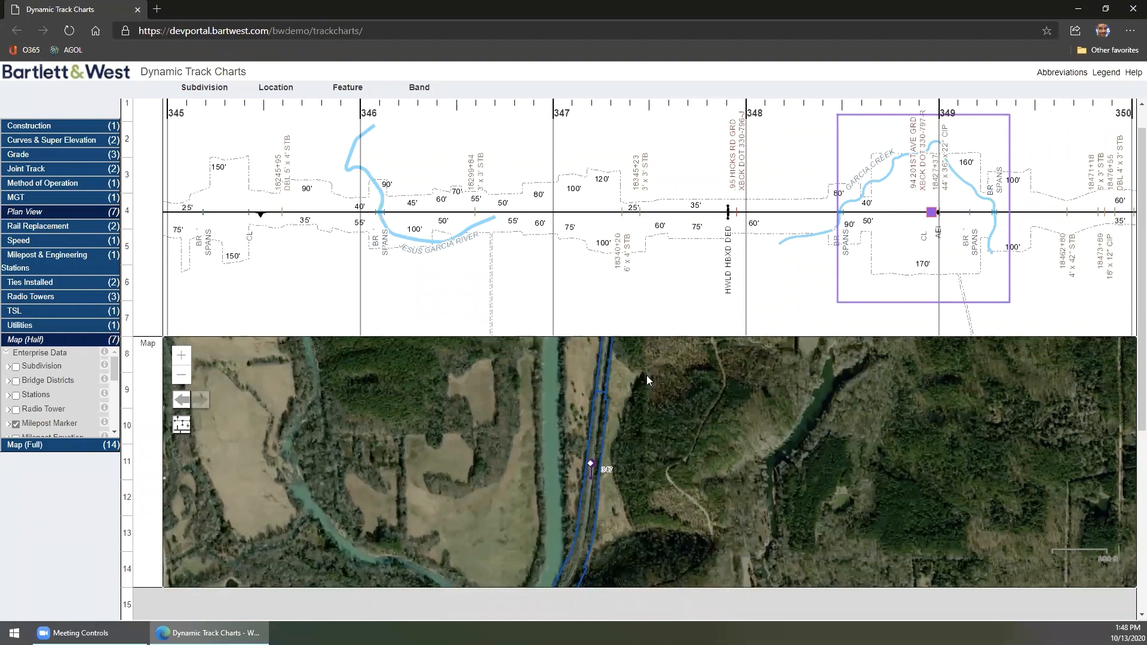
left_click_drag(653, 372, 636, 494)
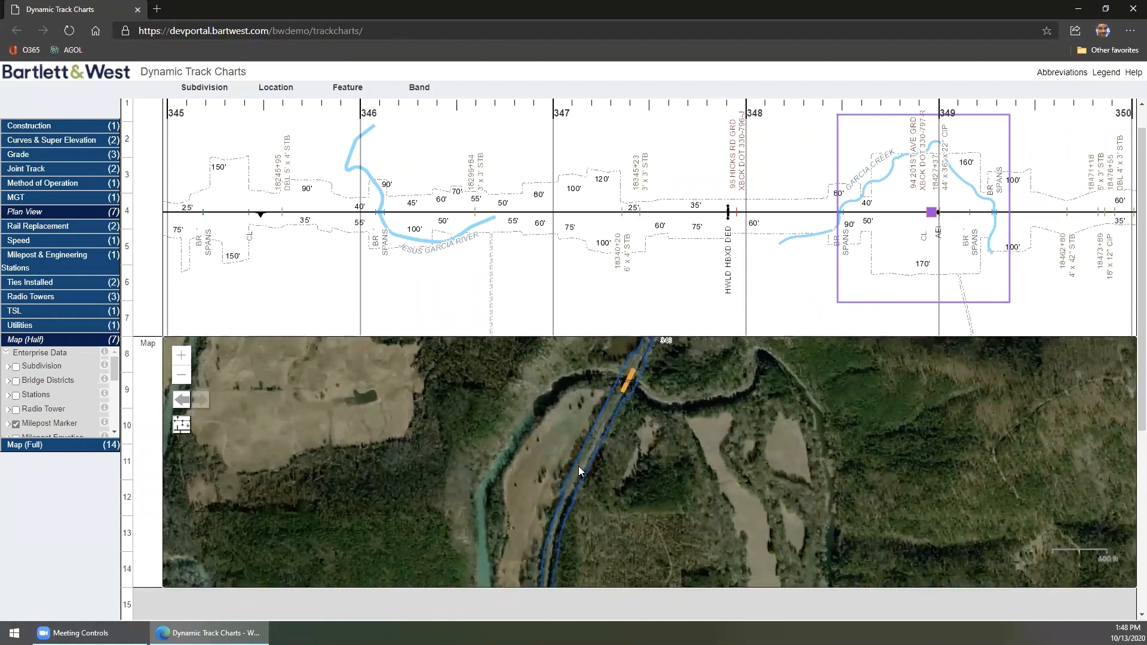
left_click_drag(569, 539, 498, 509)
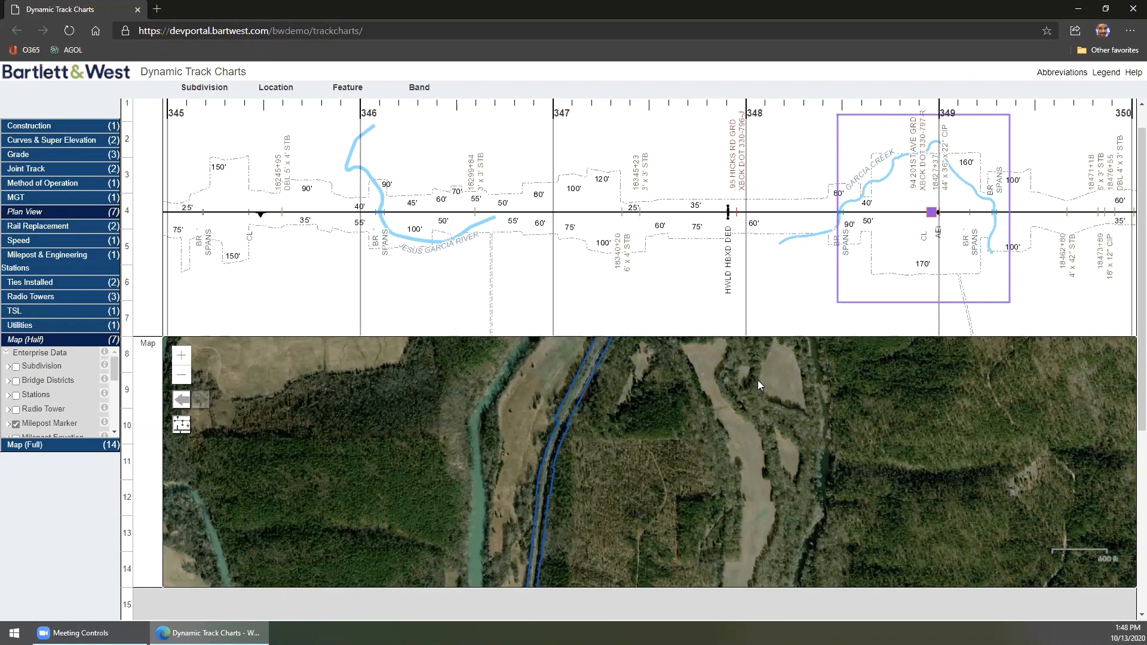
left_click_drag(682, 401, 666, 484)
scroll(666, 483, "up", 1)
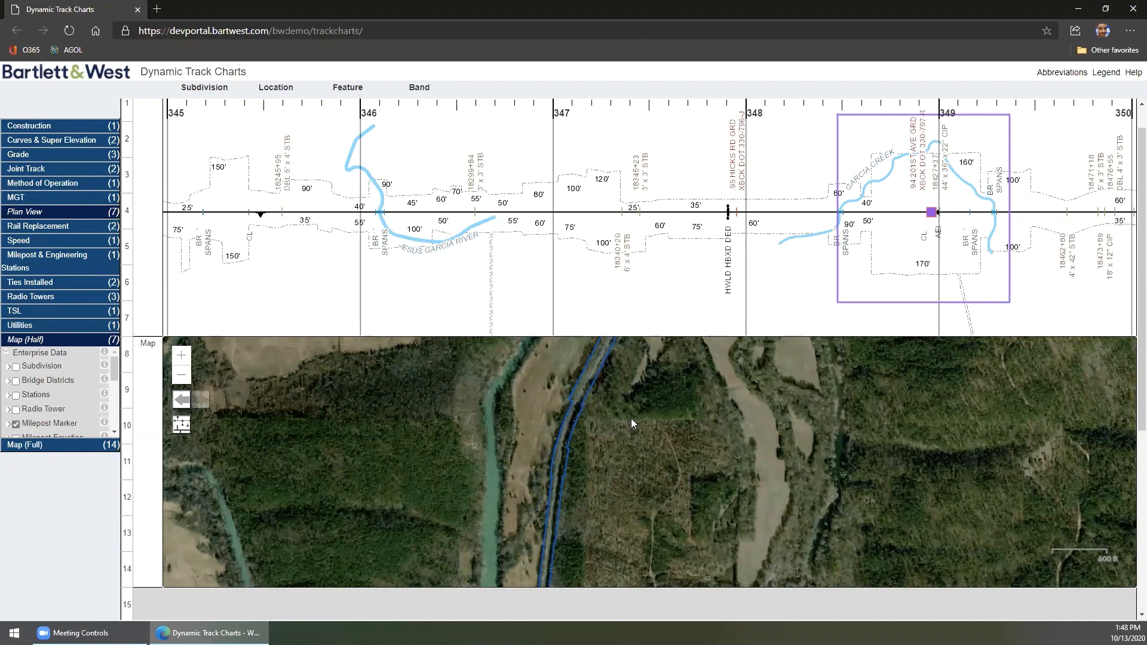
scroll(605, 416, "up", 3)
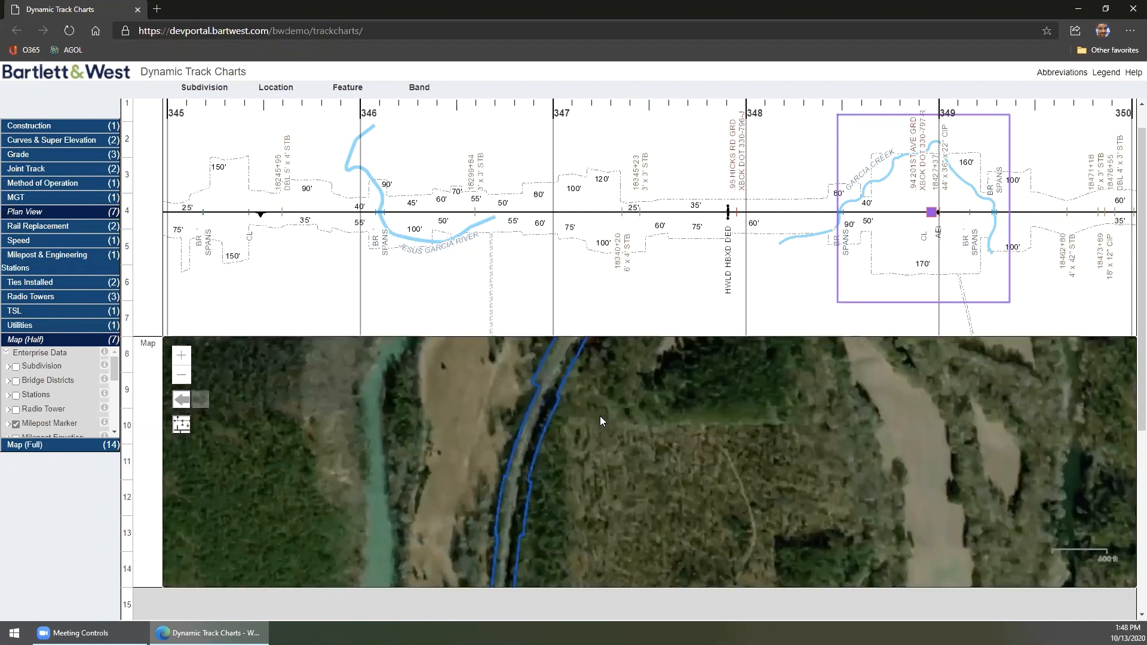
scroll(600, 416, "up", 3)
left_click_drag(598, 416, 697, 479)
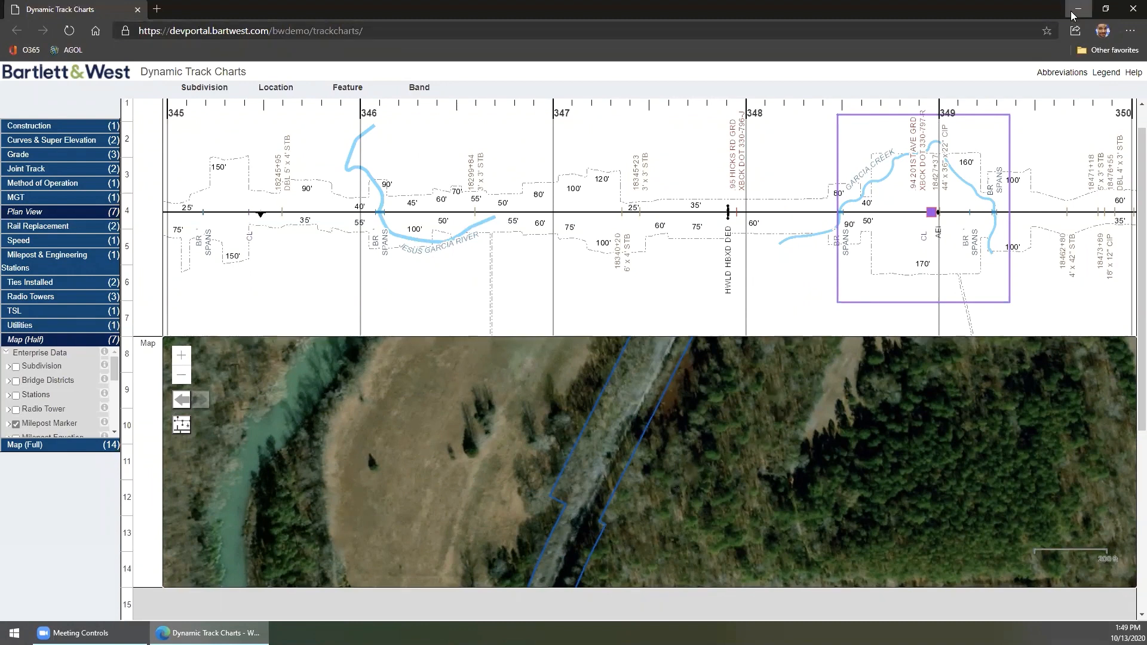
- Minimize the browser so the Bartlett & West title slide shows in Slideshow
left_click(1079, 10)
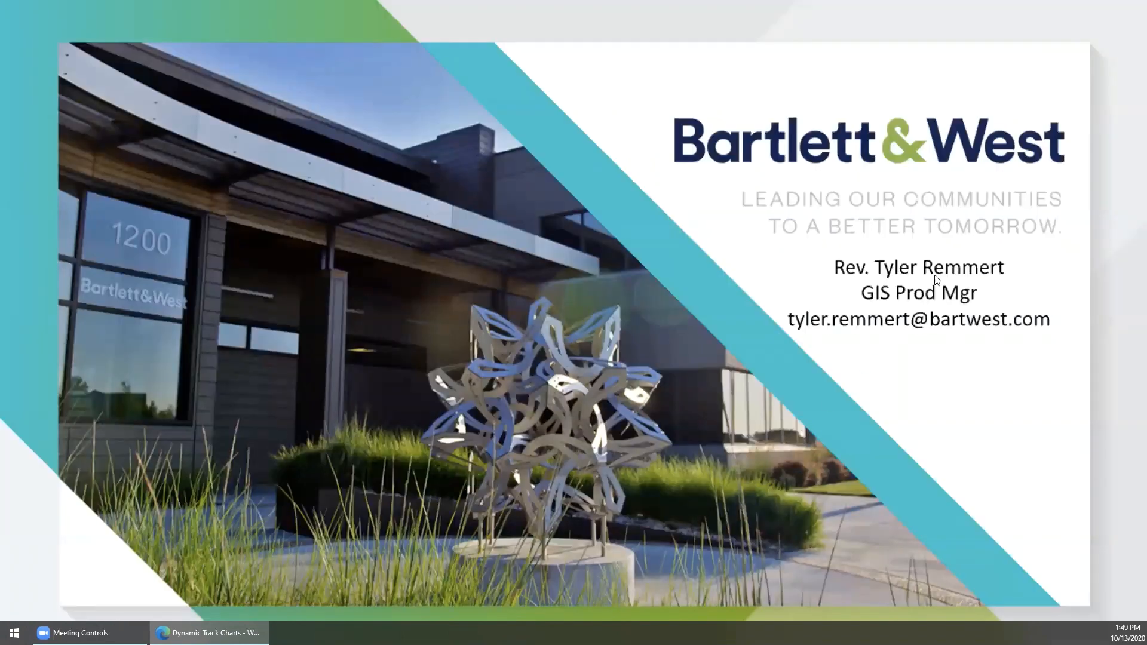